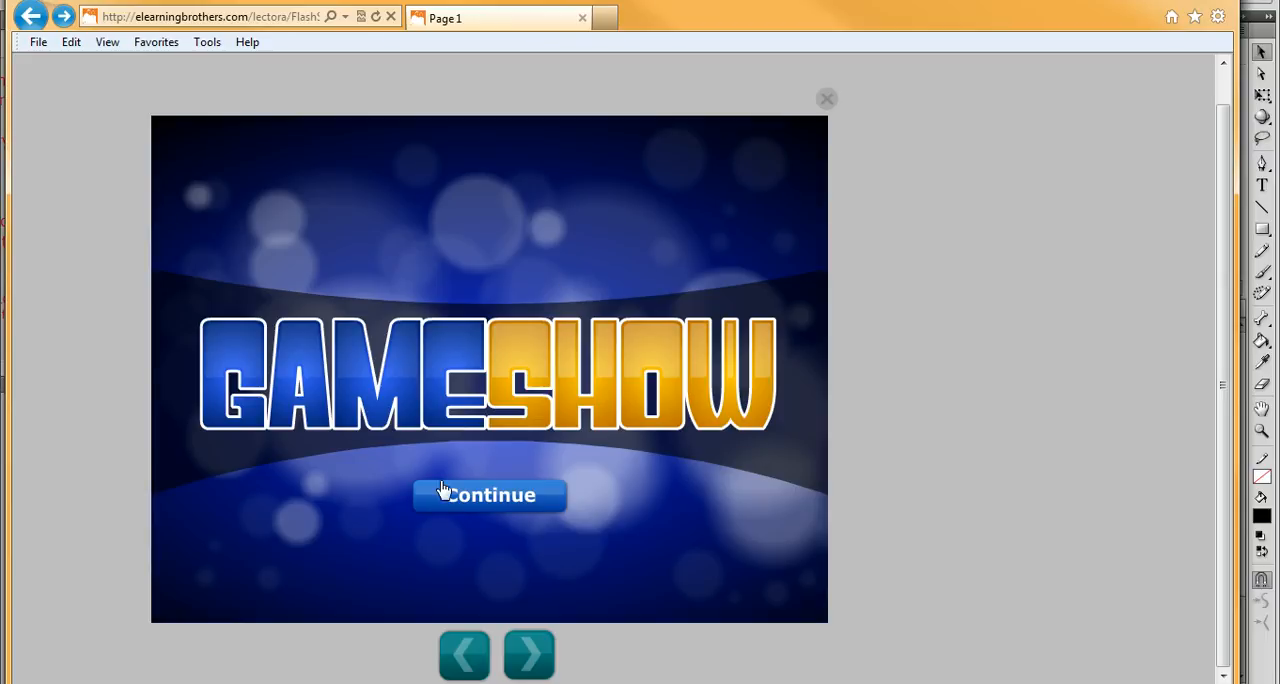
- Start the Gameshow challenge and answer the 300-point question in Category 3 with option A
left_click(530, 497)
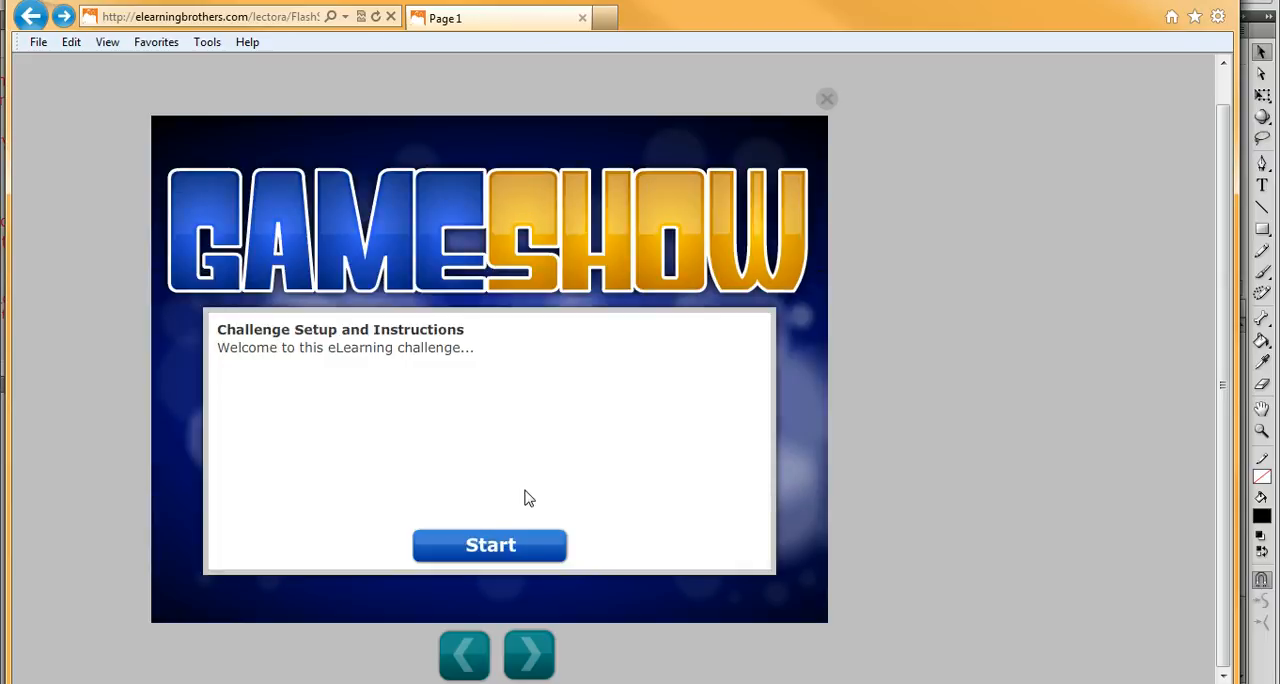
left_click(506, 545)
left_click(652, 500)
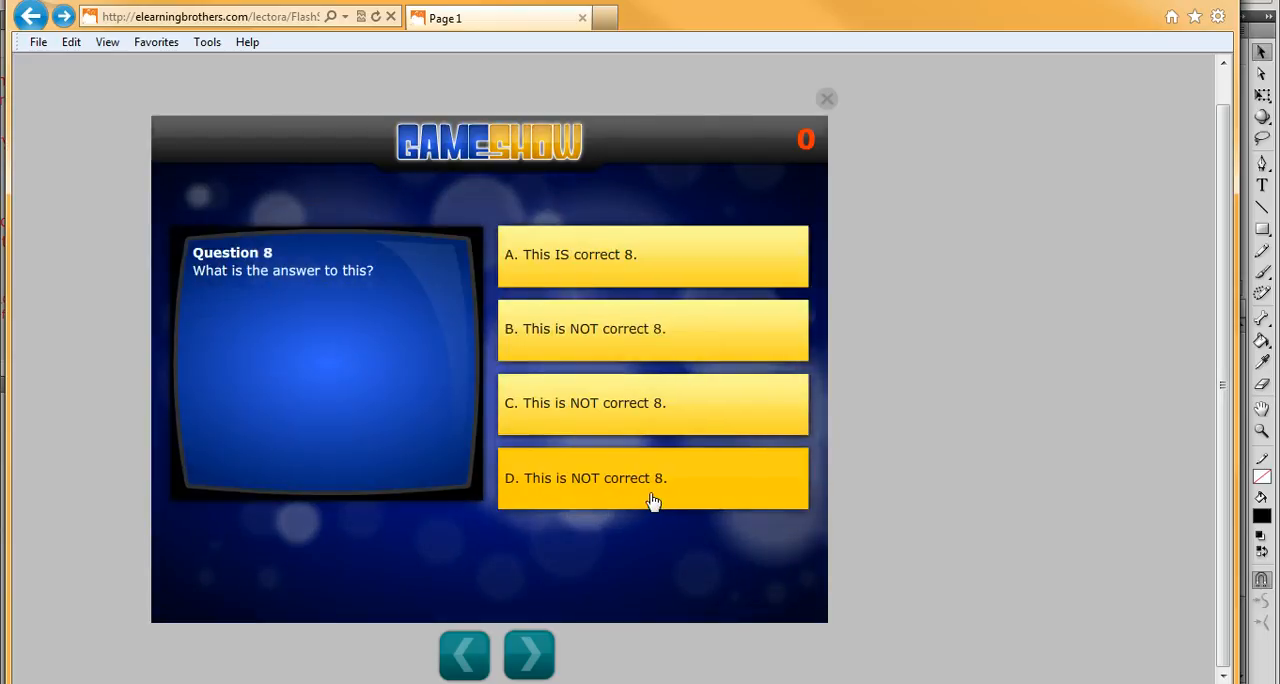
left_click(580, 272)
left_click(530, 535)
- Answer the 300-point questions in Category 2 and Category 1 with option D
left_click(528, 533)
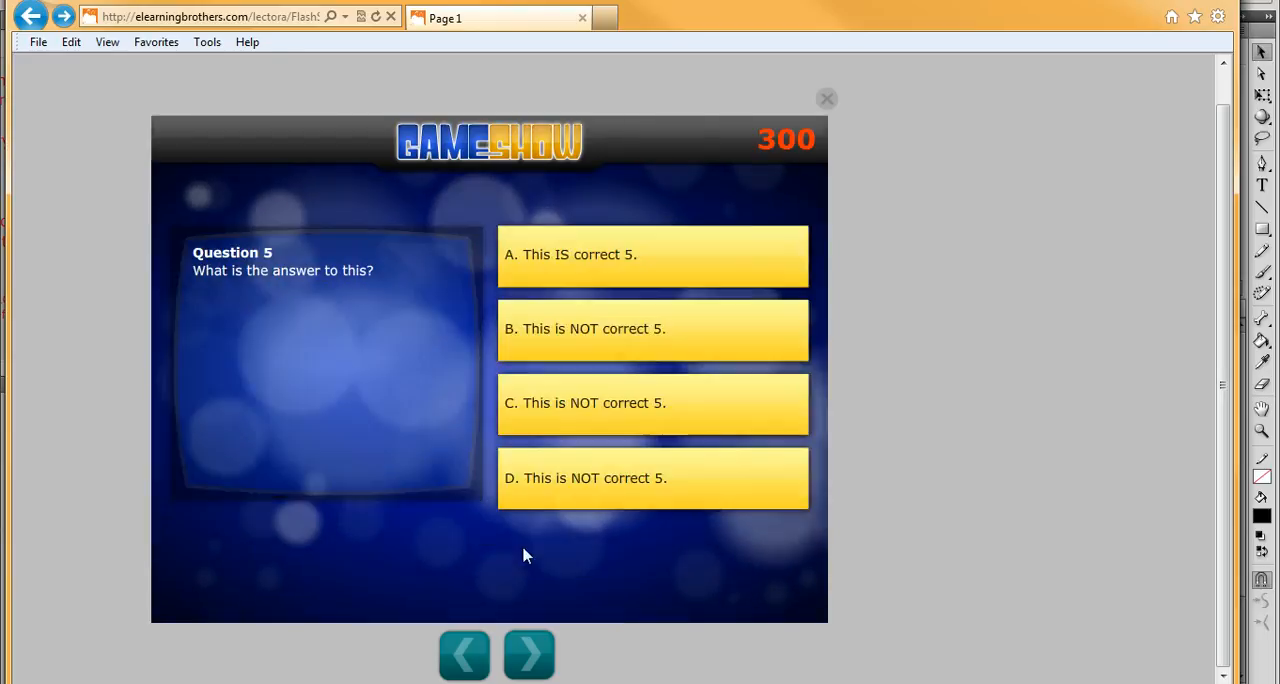
left_click(568, 491)
left_click(560, 540)
left_click(308, 481)
left_click(565, 482)
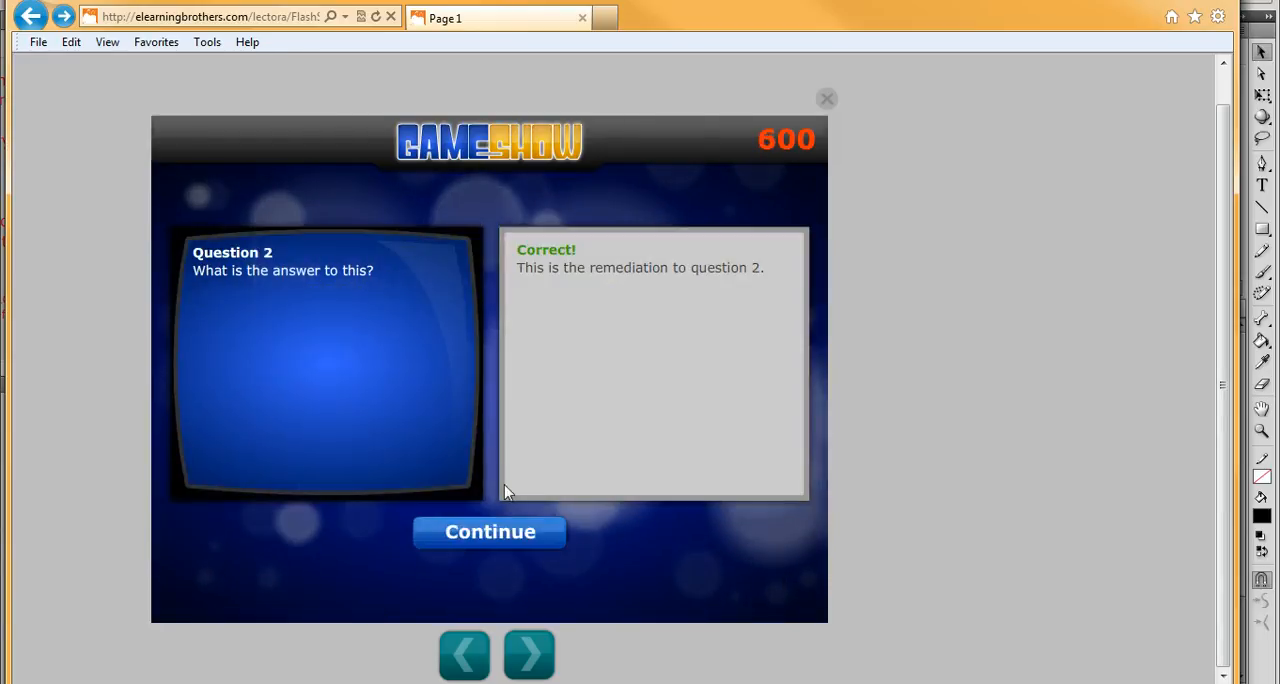
left_click(457, 537)
- Answer the 100-point questions in Category 1 and Category 2 with option D
left_click(291, 366)
left_click(548, 505)
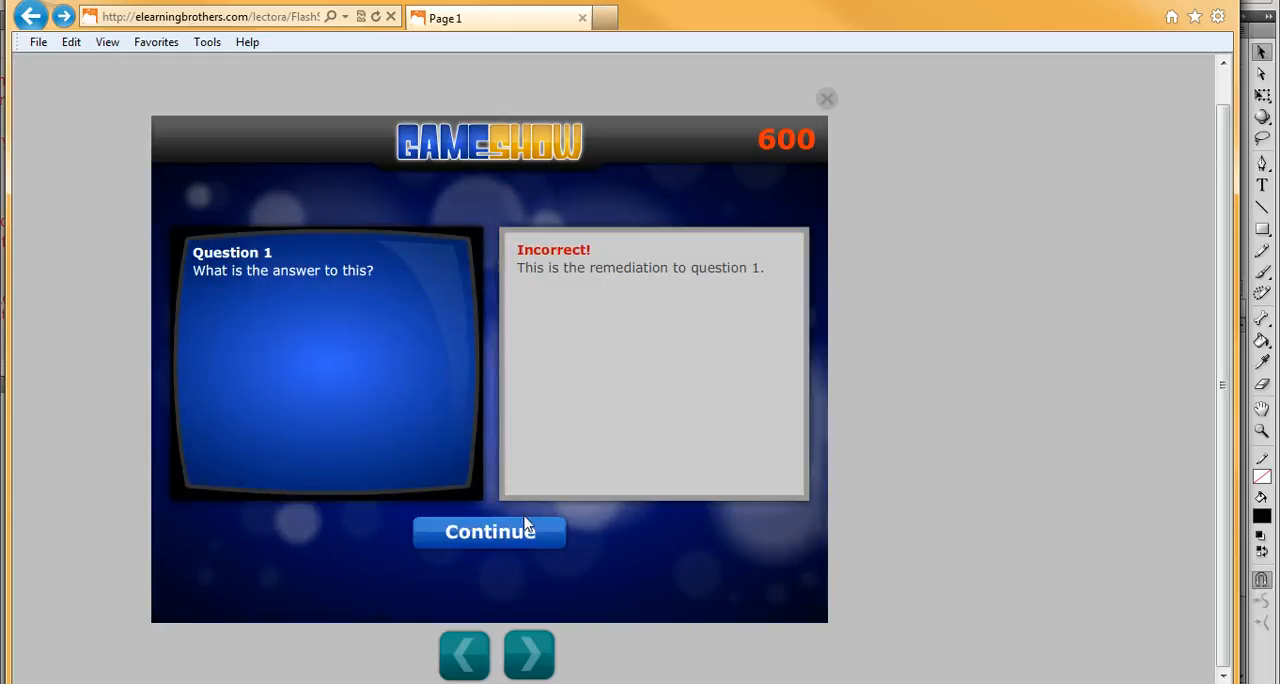
left_click(529, 525)
left_click(489, 336)
left_click(556, 500)
left_click(531, 522)
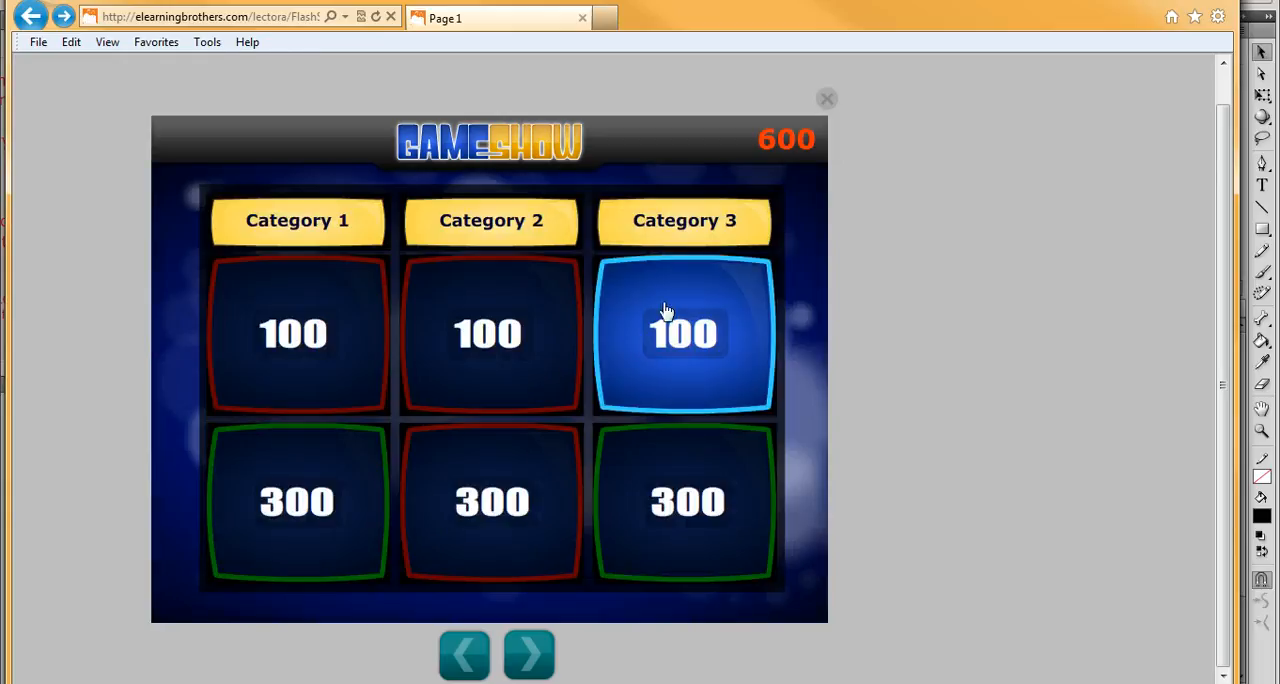
- Answer the 100-point question in Category 3 with option C and go on to the course's next page
left_click(664, 316)
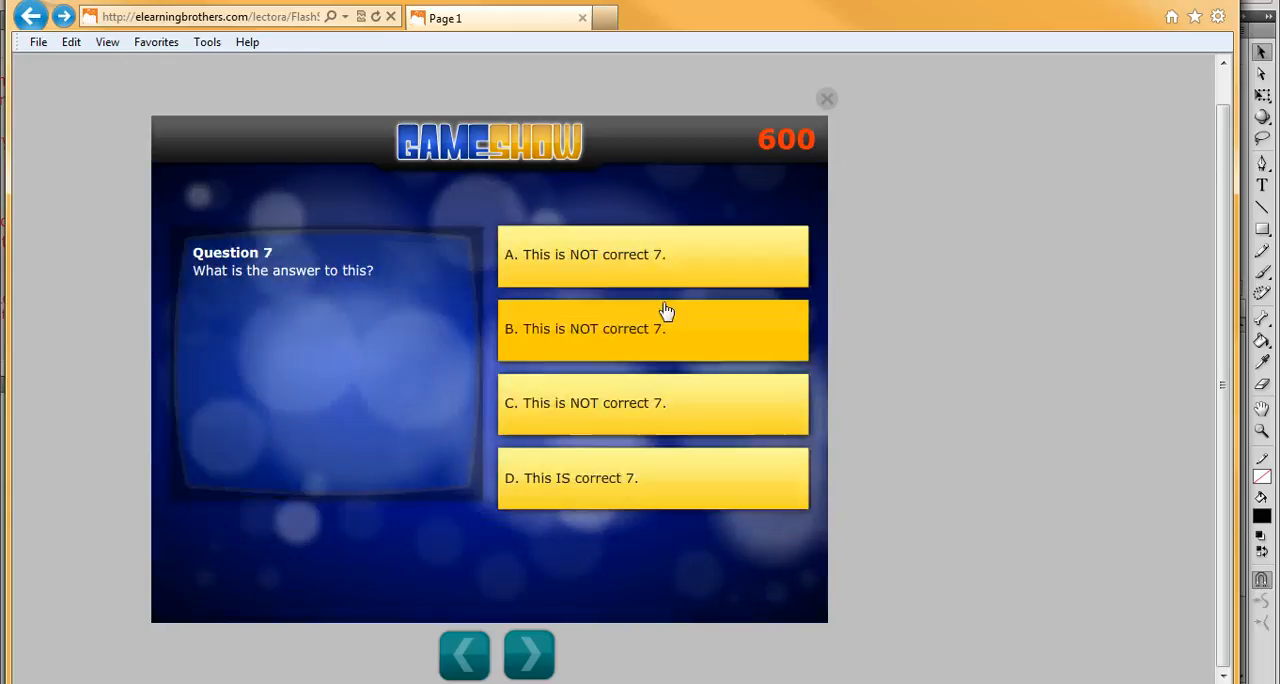
left_click(574, 403)
left_click(509, 524)
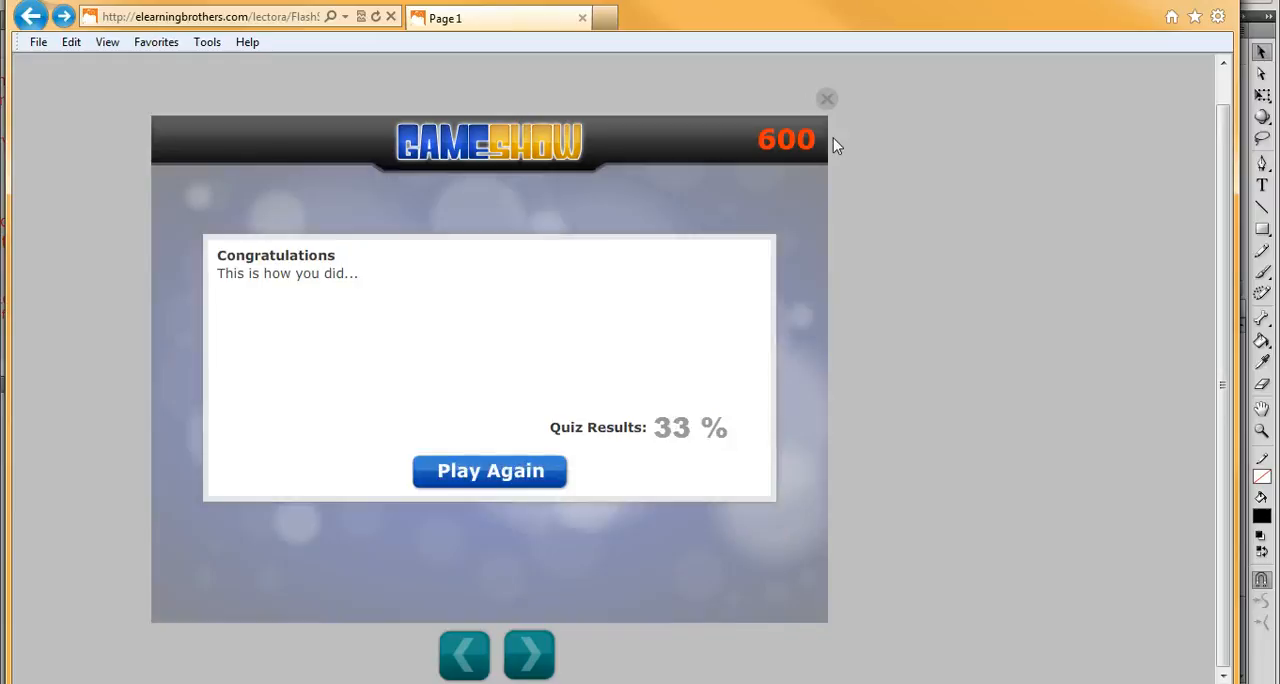
left_click(528, 655)
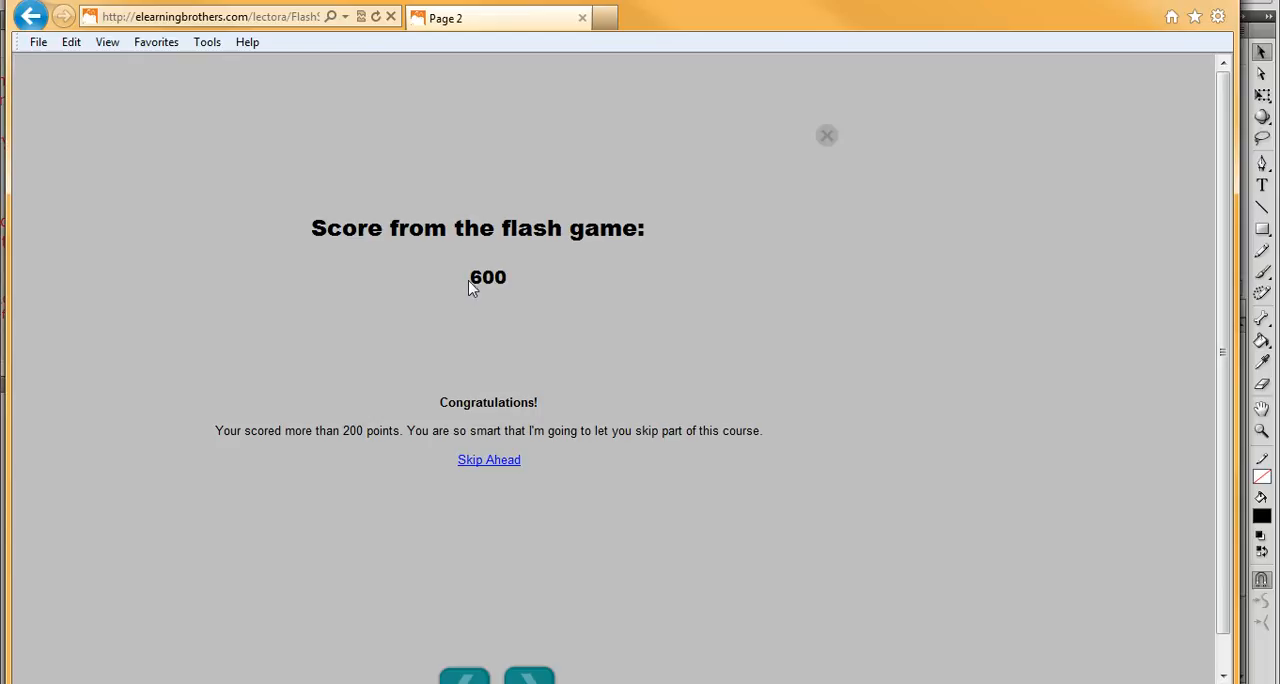
- Examine the score passed from the flash game and the congratulations message with its points threshold on Page 2
left_click_drag(473, 287, 508, 290)
left_click(514, 287)
left_click_drag(432, 402, 571, 469)
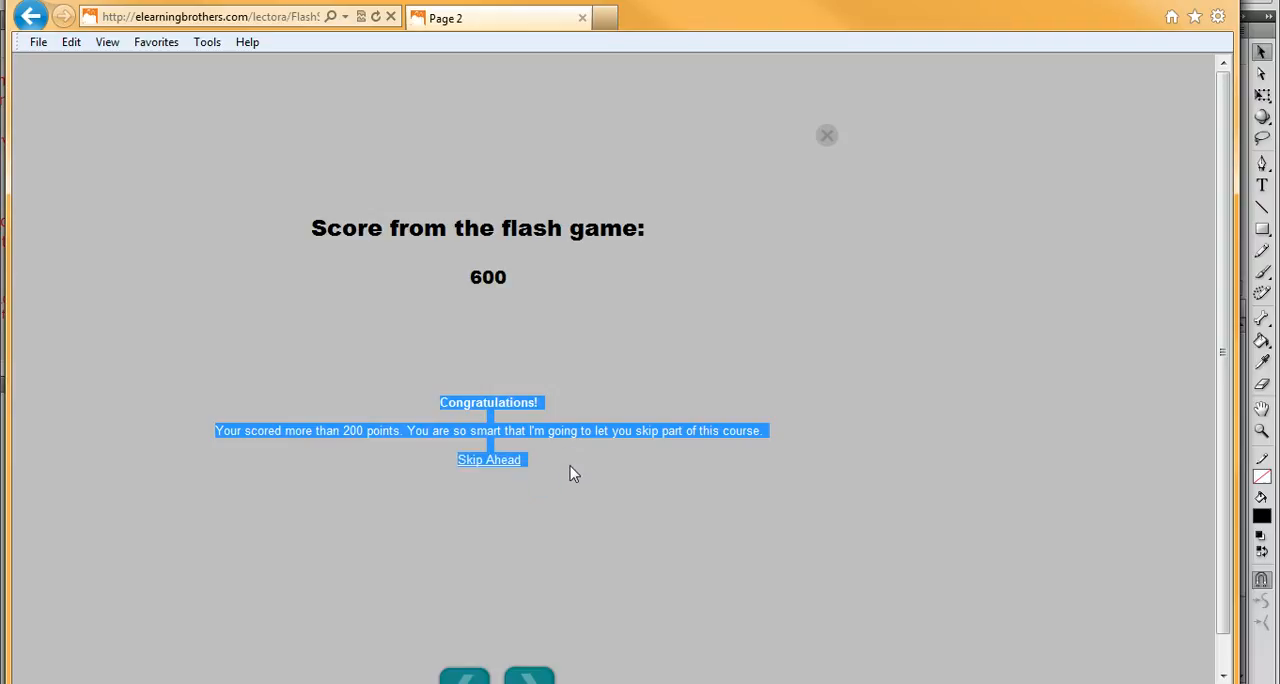
left_click(557, 449)
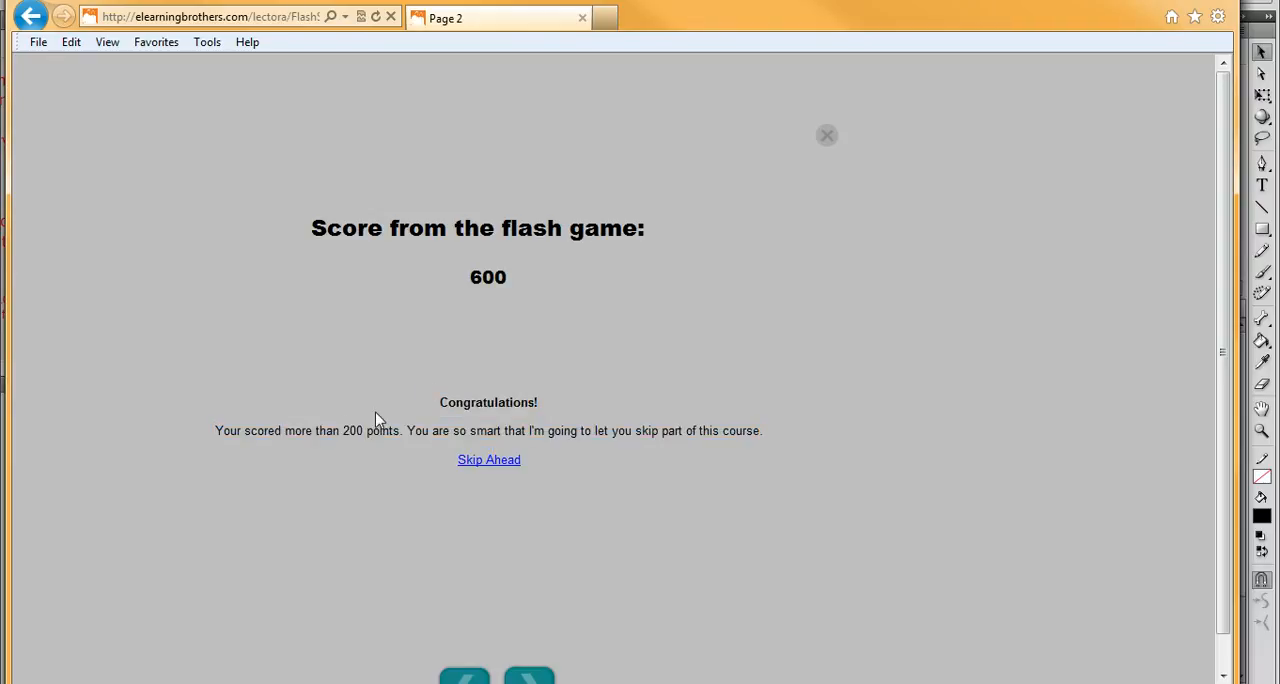
double_click(347, 430)
double_click(490, 278)
left_click(482, 380)
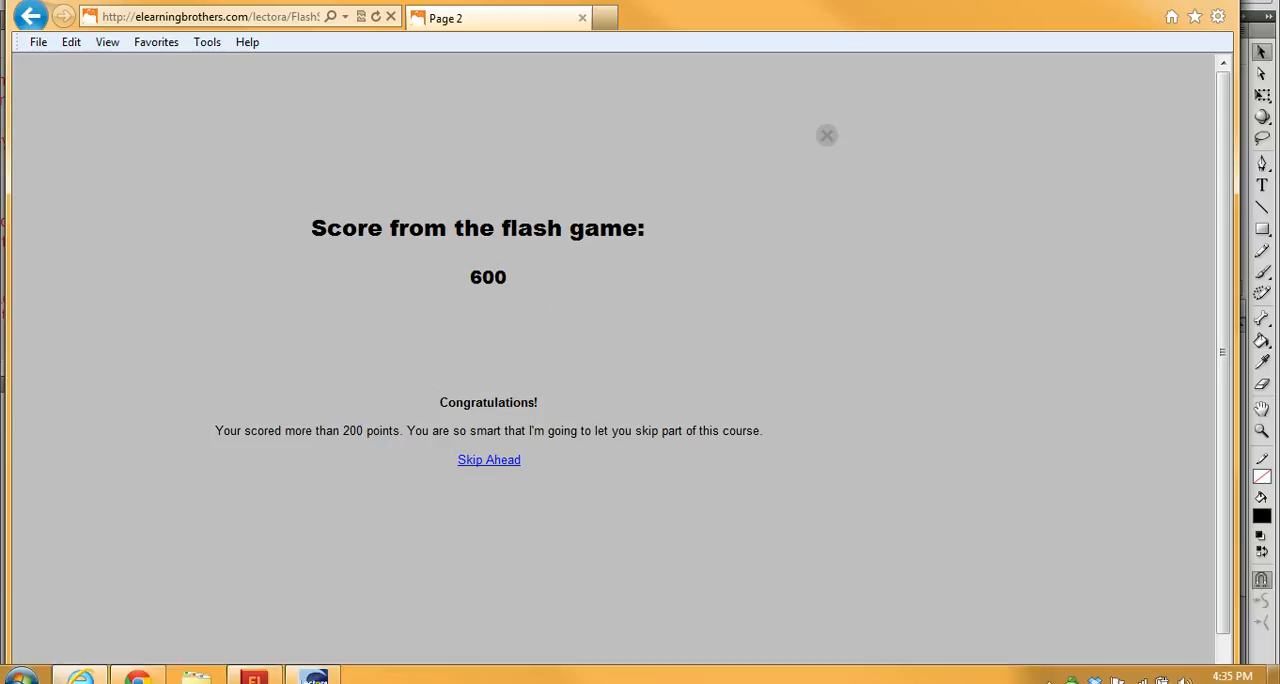
- Switch to Lectora and check the user-defined FlashScore variable in the Variable Manager
left_click(313, 676)
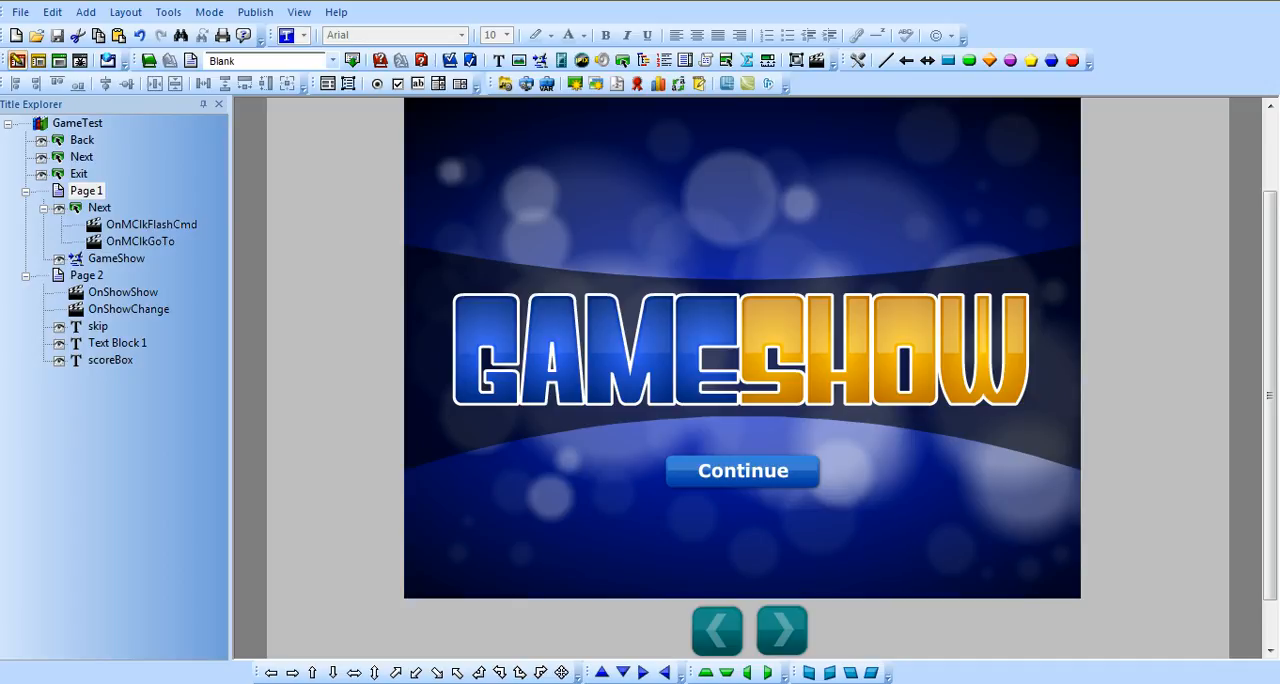
left_click(170, 13)
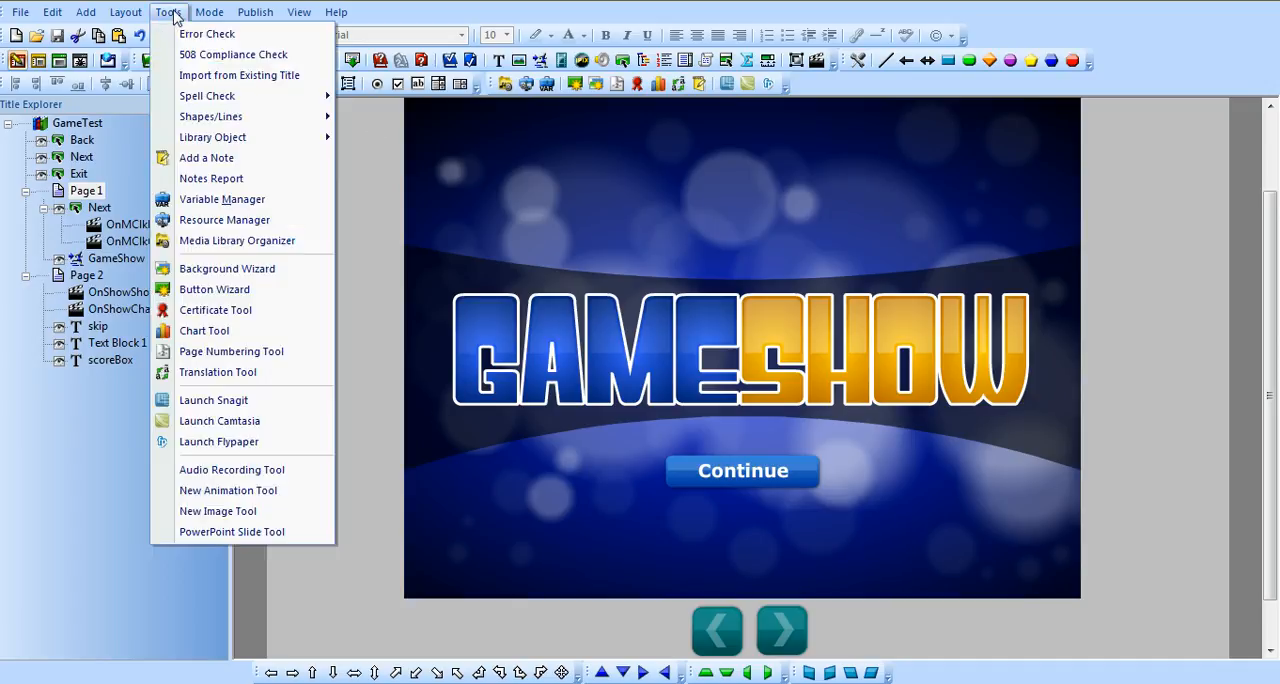
left_click(224, 199)
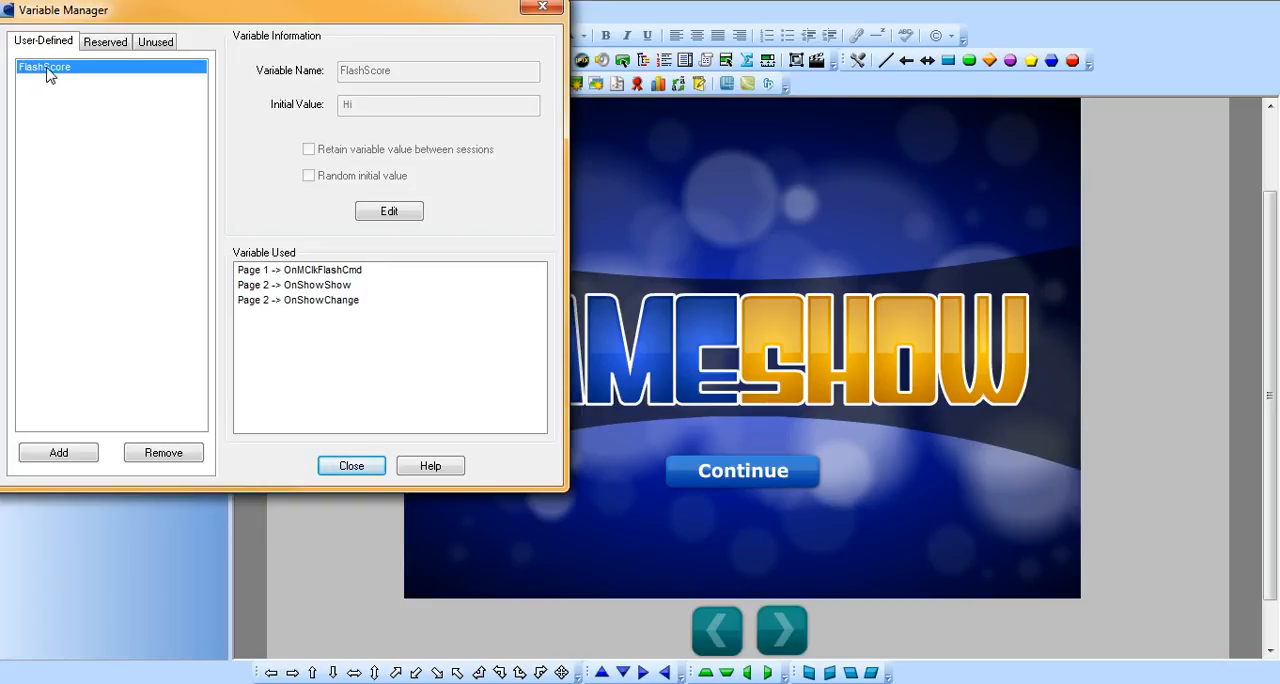
left_click(542, 7)
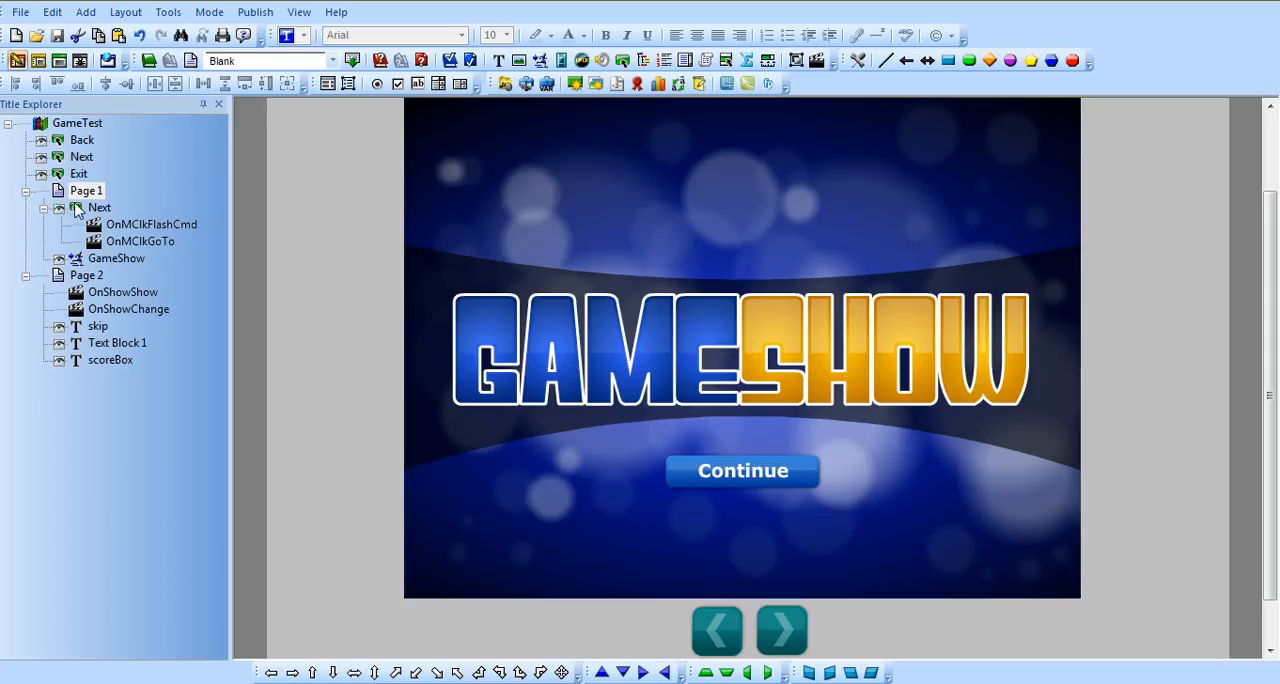
- Inspect Page 1's GameShow animation, its Next button and the button's OnMClkGoTo action
left_click(700, 292)
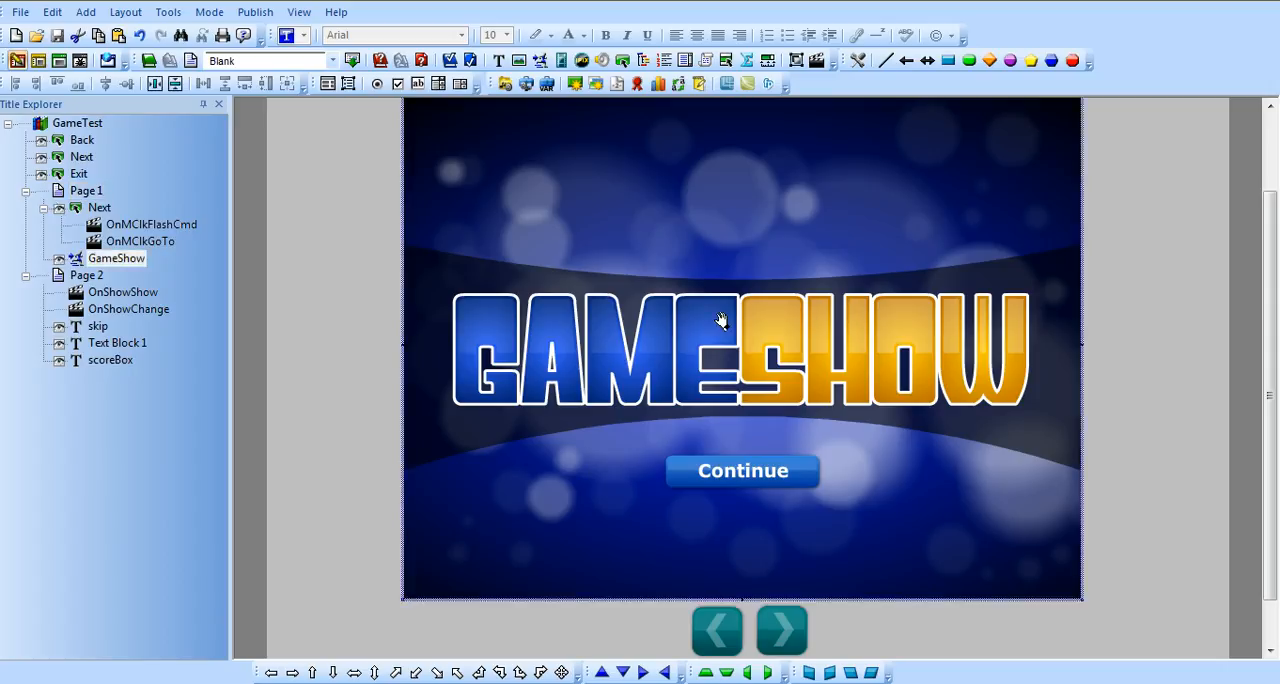
left_click(75, 211)
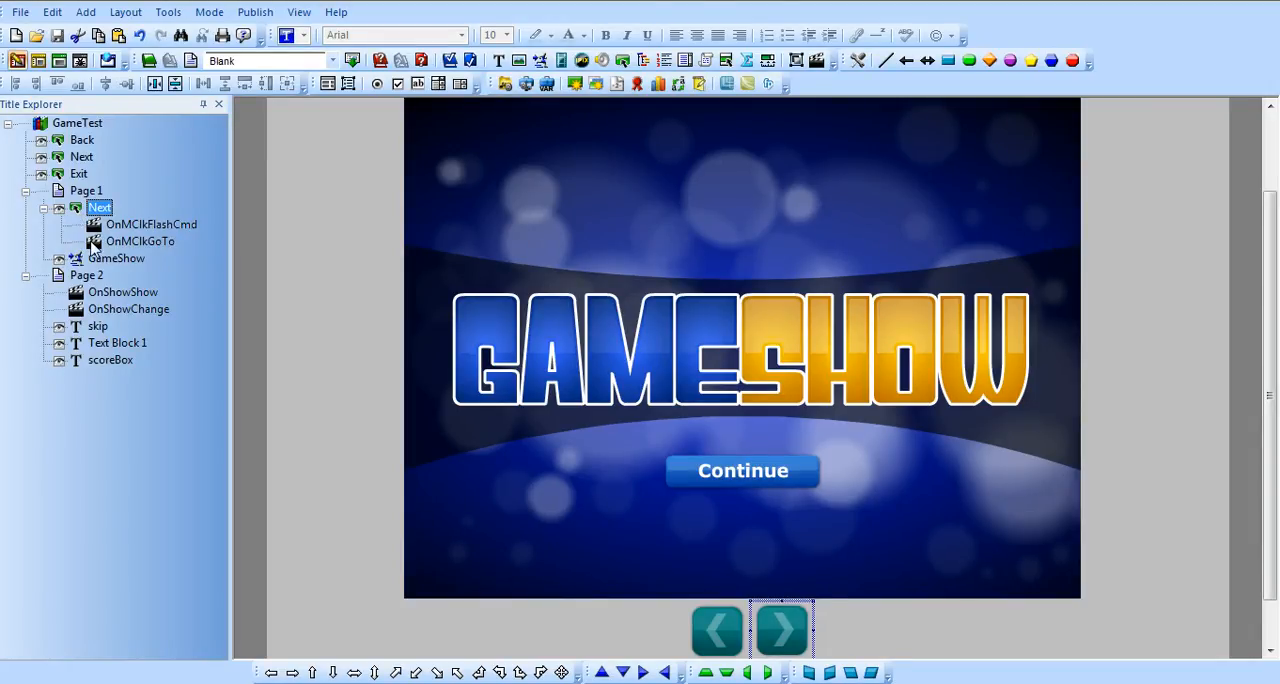
left_click(96, 242)
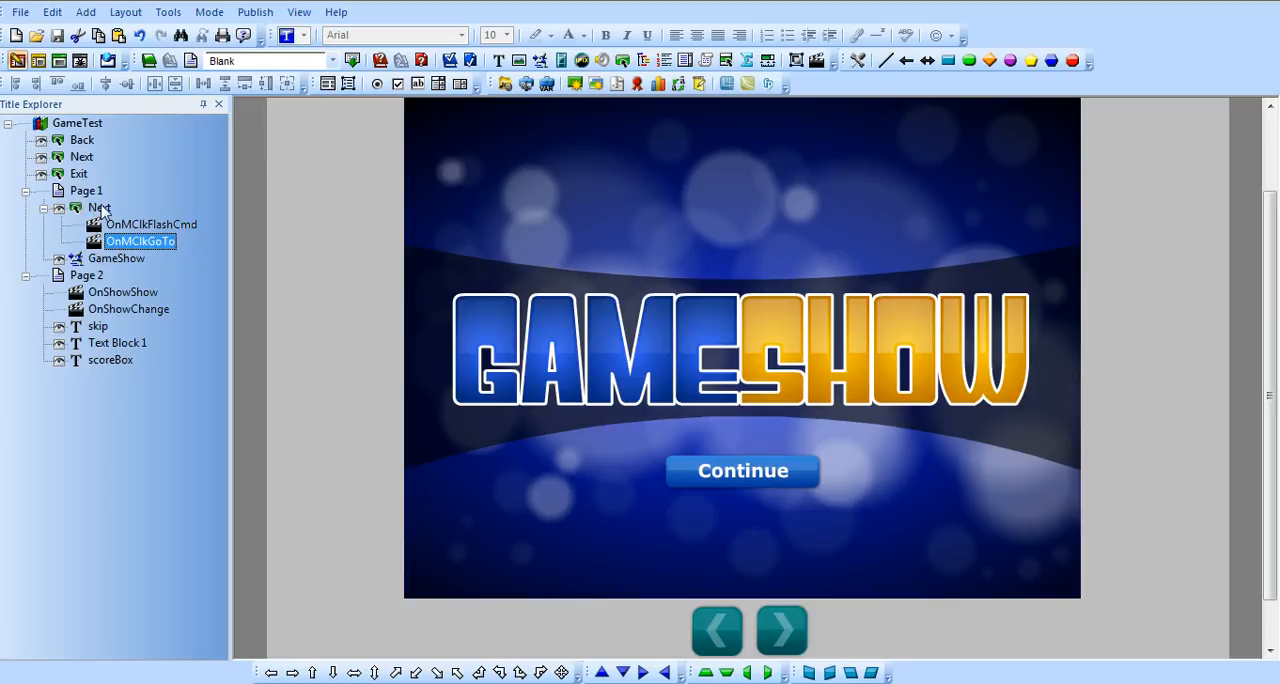
- Review the properties of the Next button's OnMClkFlashCmd action, especially the Flash variable name it retrieves
left_click(96, 226)
double_click(96, 226)
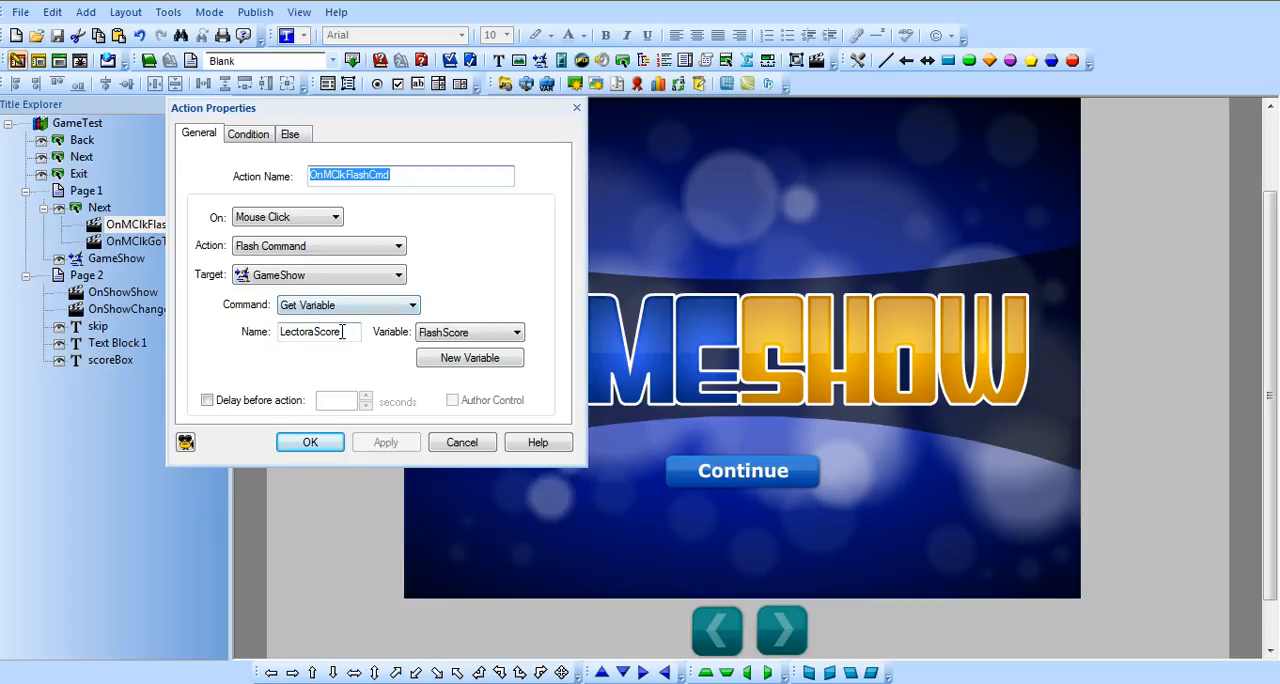
left_click_drag(340, 333, 288, 336)
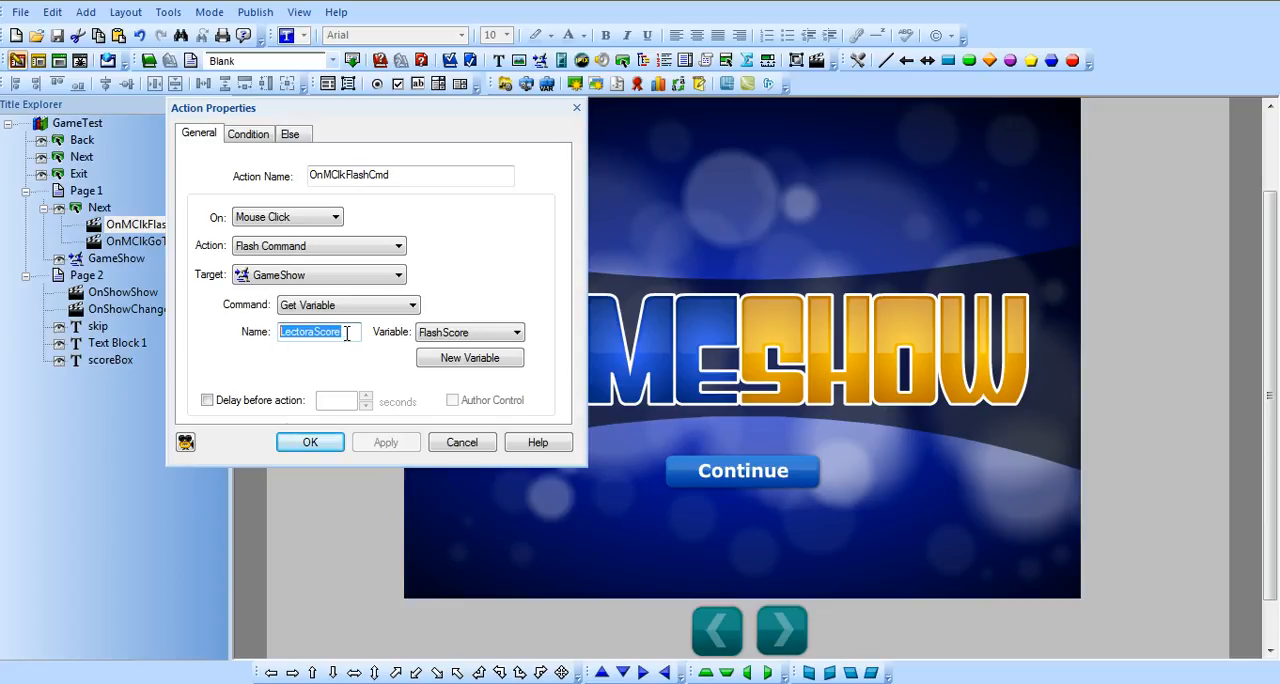
left_click_drag(353, 335, 287, 337)
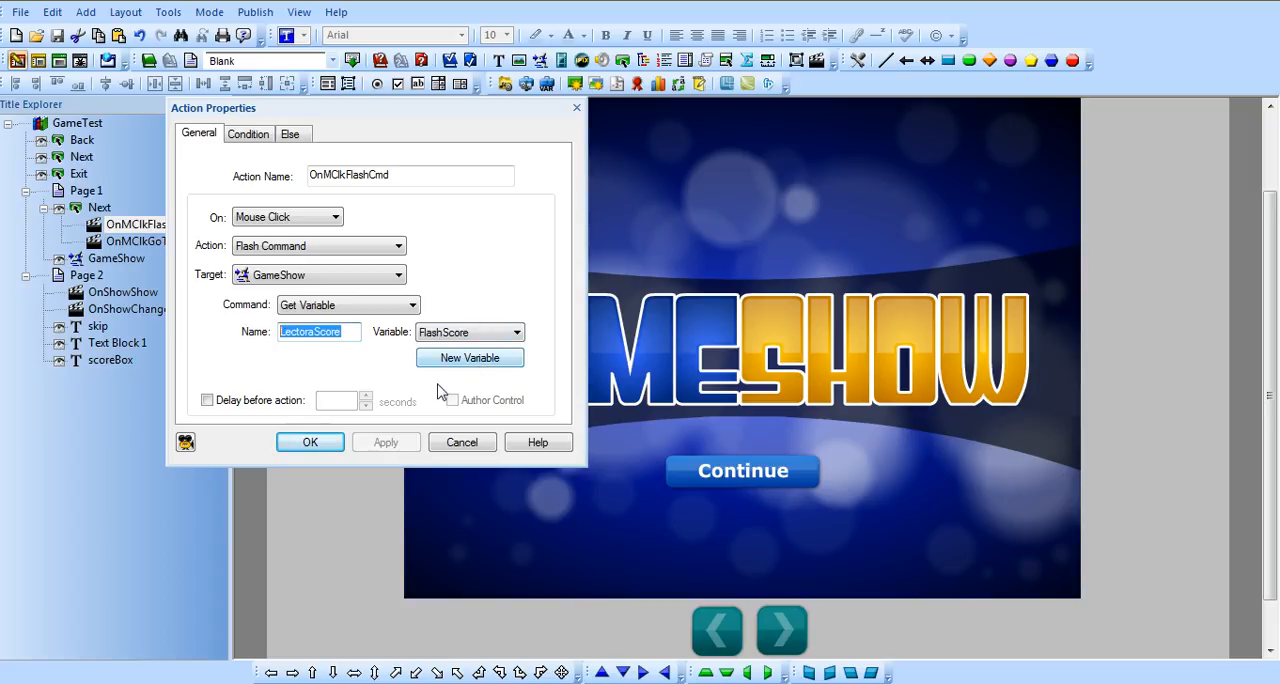
left_click(310, 443)
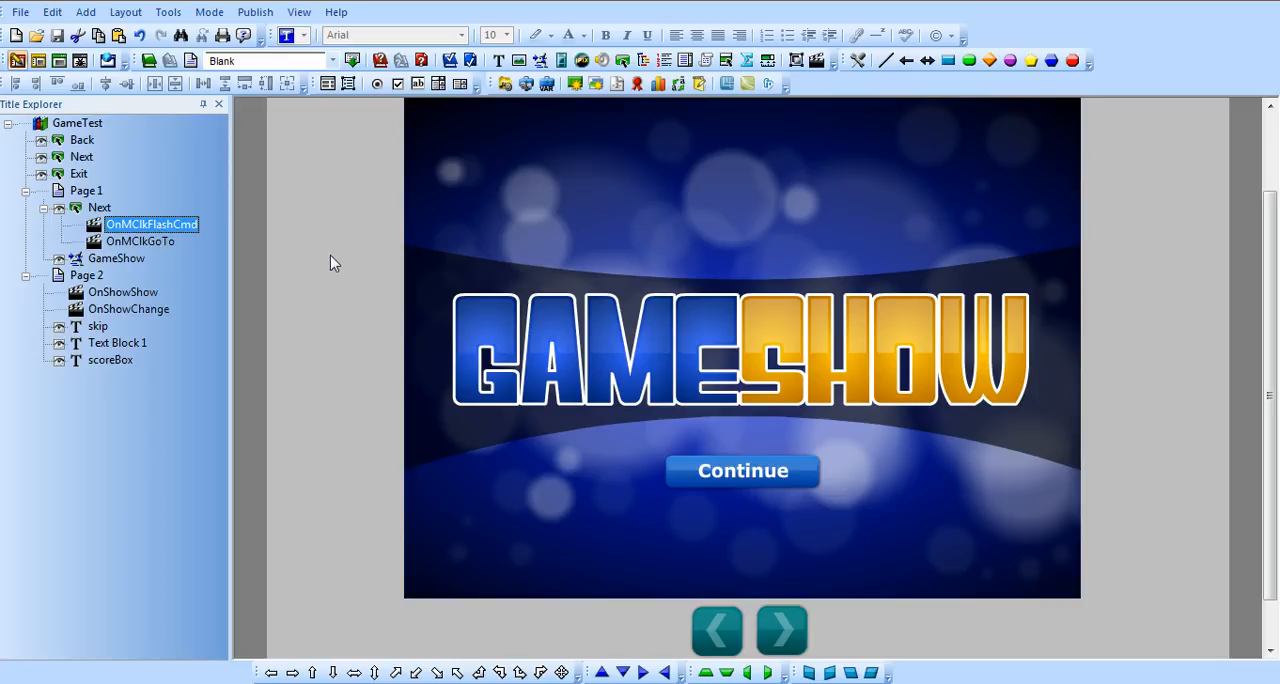
- Inspect the text blocks on Page 2 and review how the OnShowChange action fills scoreBox
left_click(84, 277)
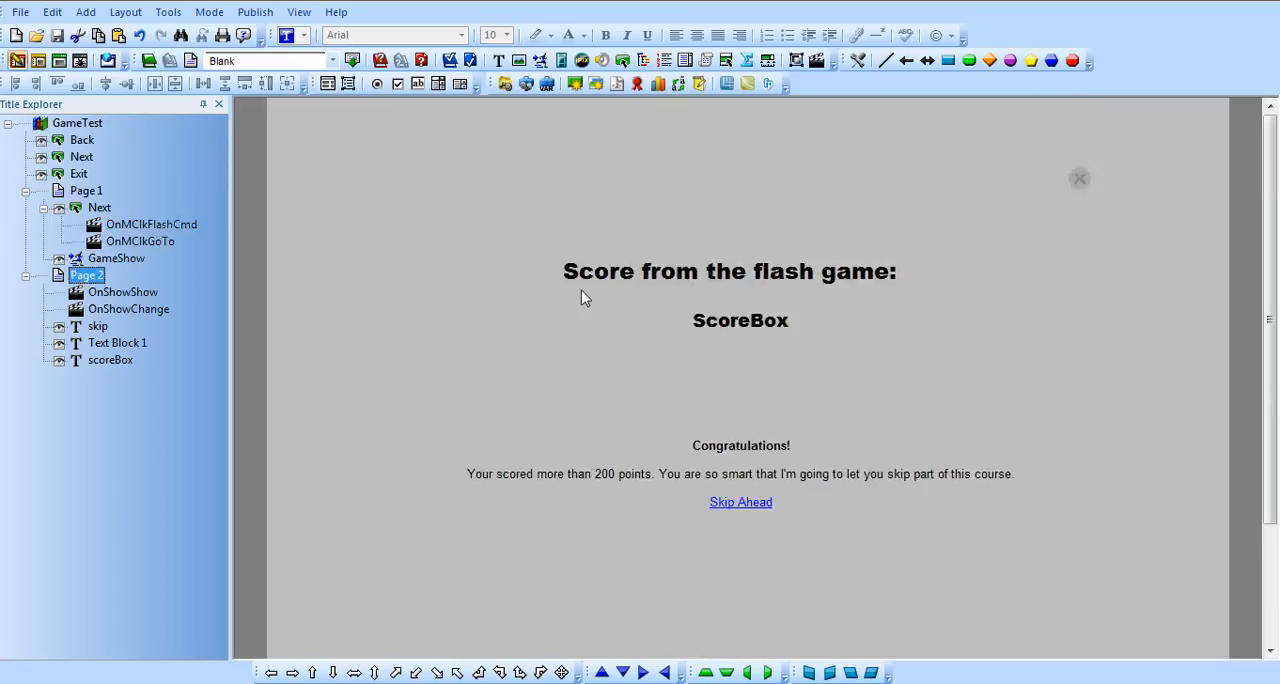
left_click(625, 268)
left_click(700, 332)
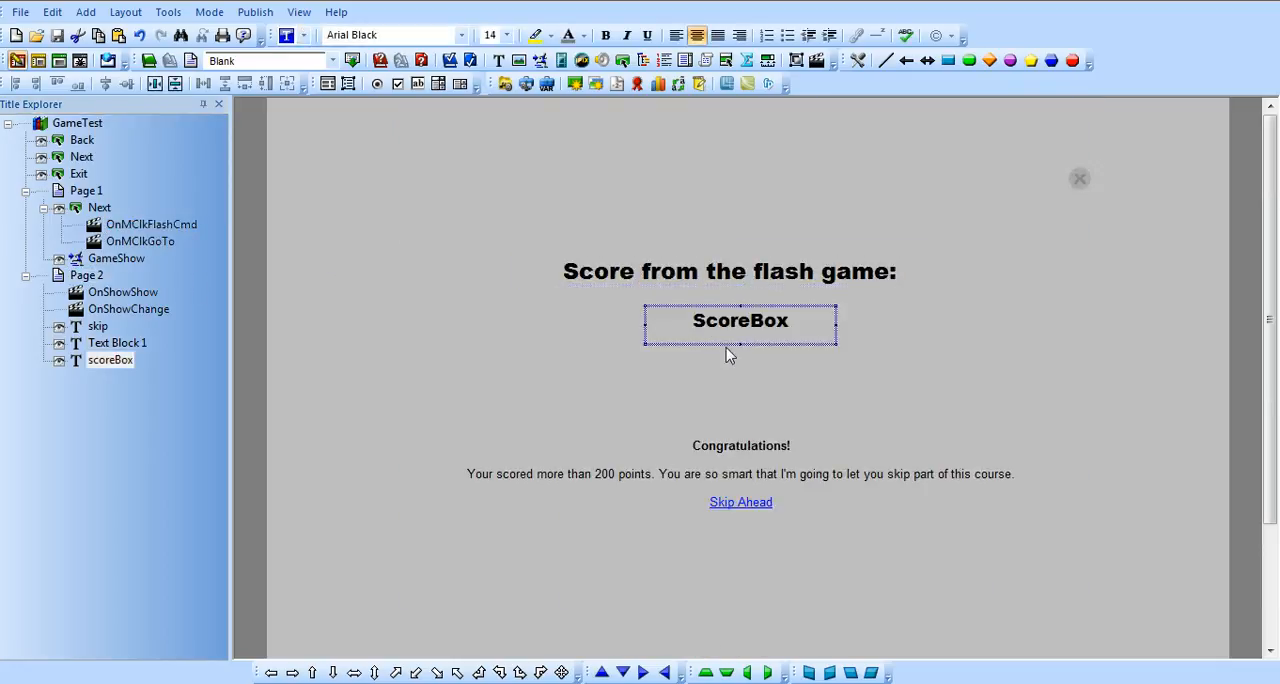
double_click(77, 313)
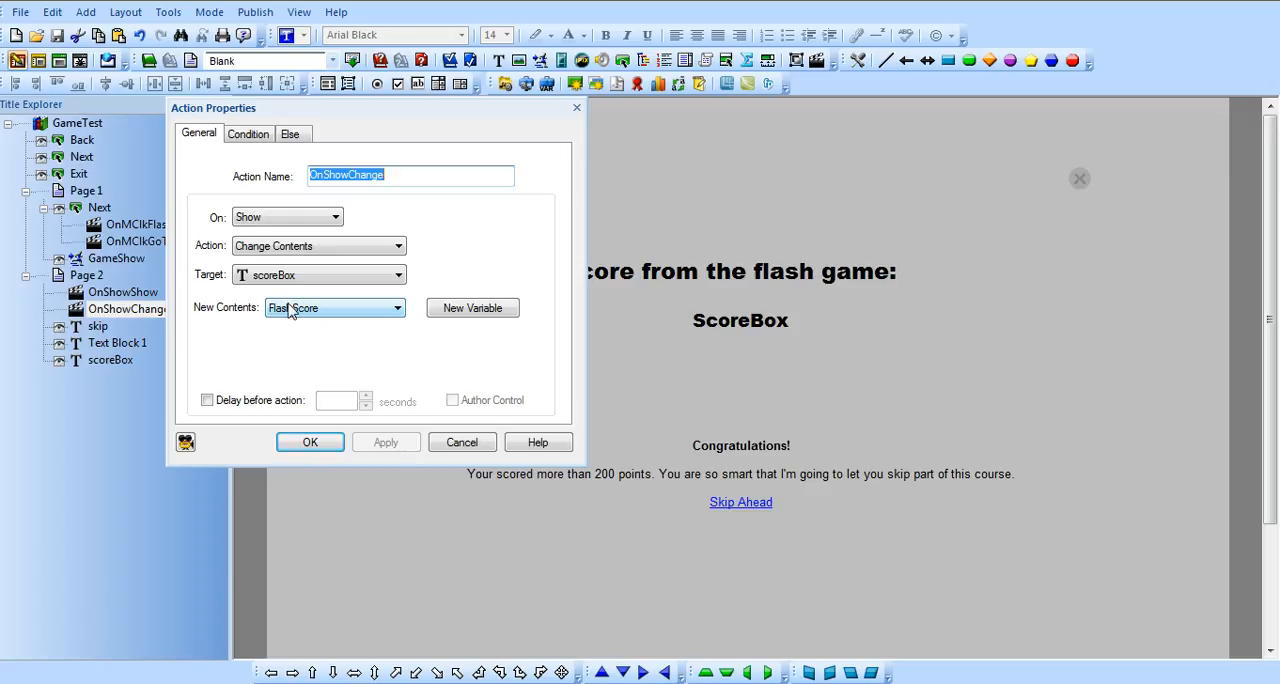
left_click(310, 443)
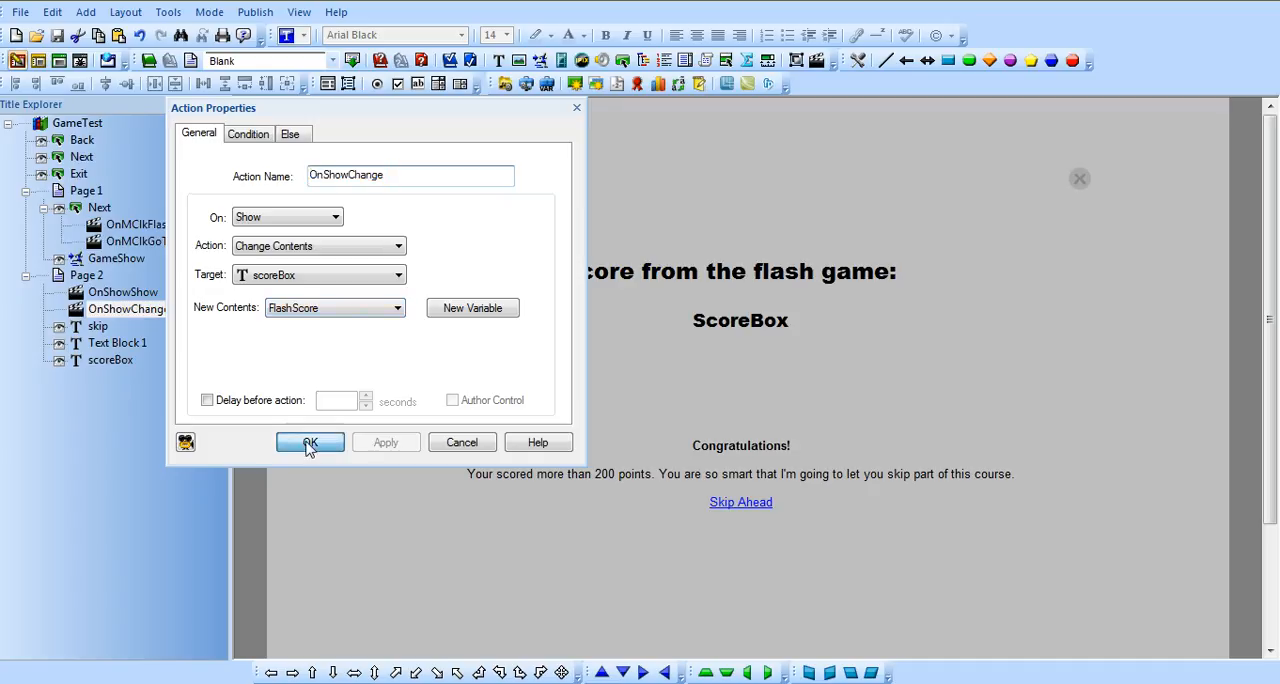
- Inspect the skip text block and review the target and condition of Page 2's OnShowShow action
left_click(670, 452)
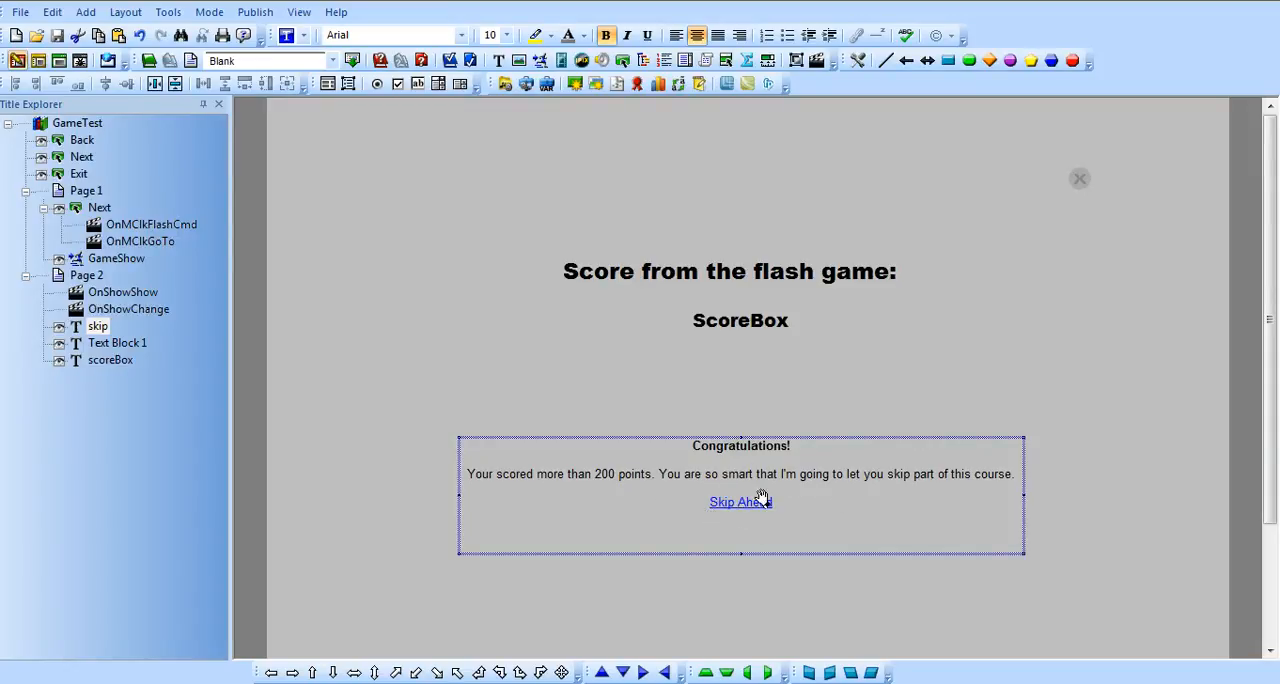
left_click(110, 295)
double_click(84, 294)
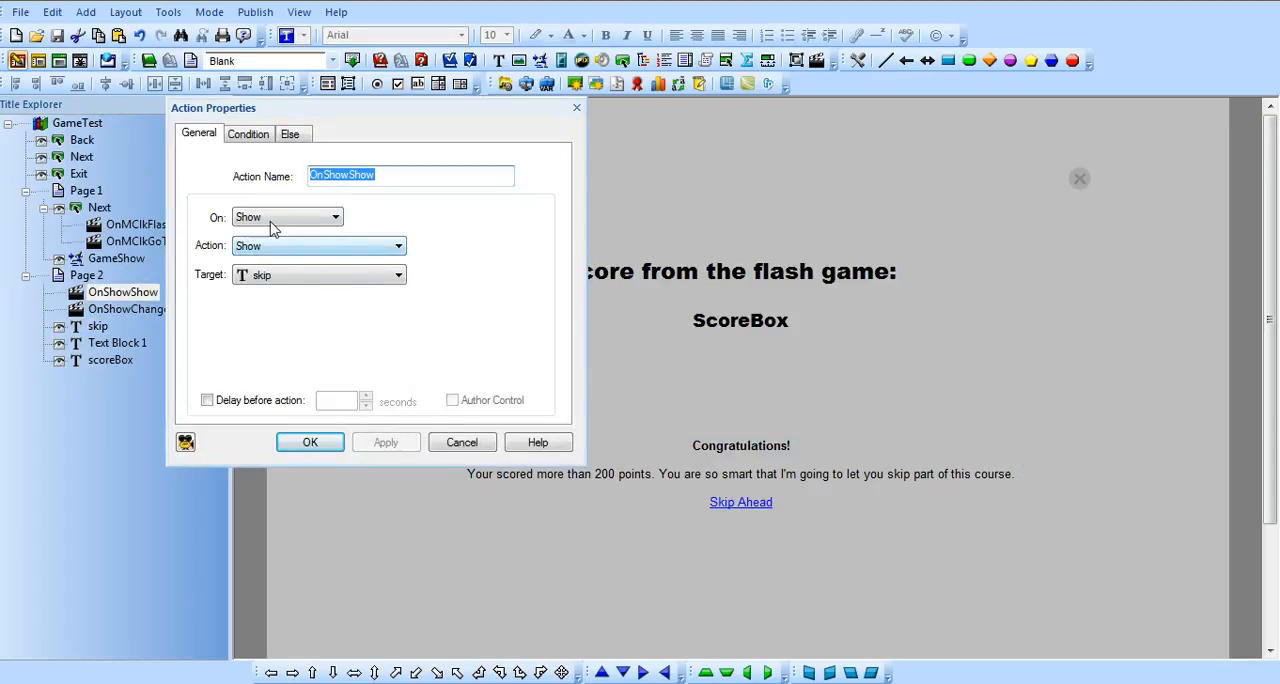
left_click(270, 278)
left_click(273, 280)
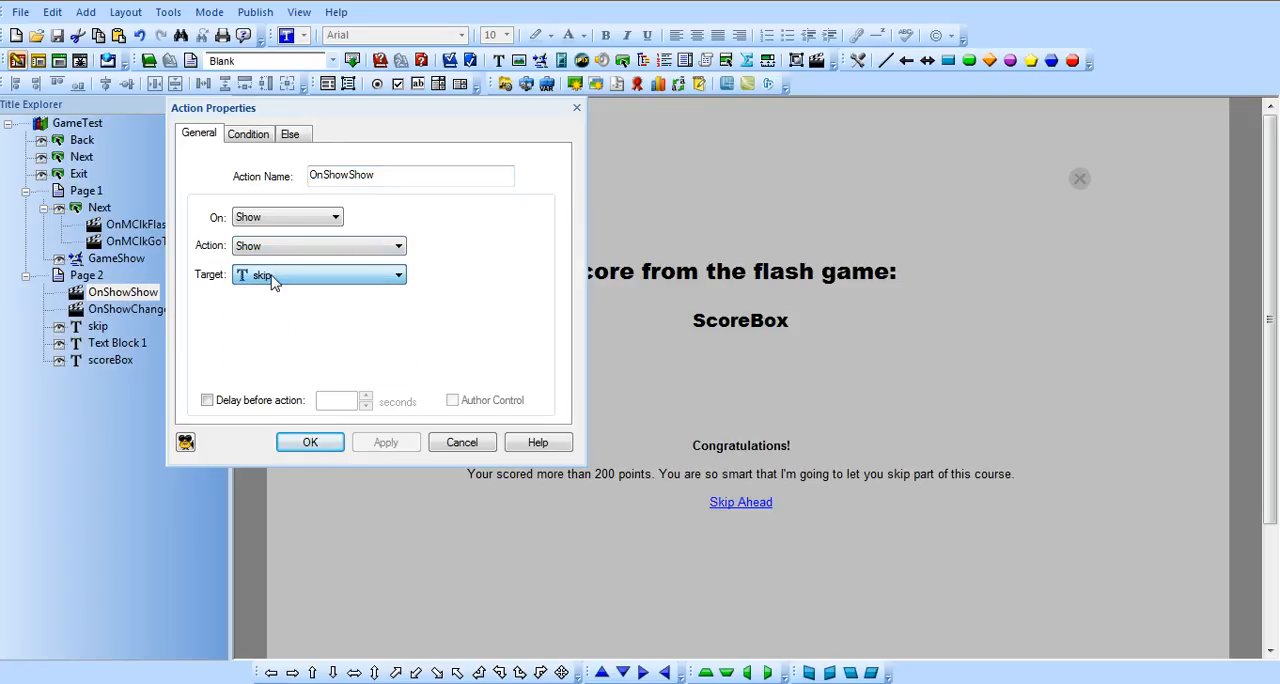
left_click(250, 137)
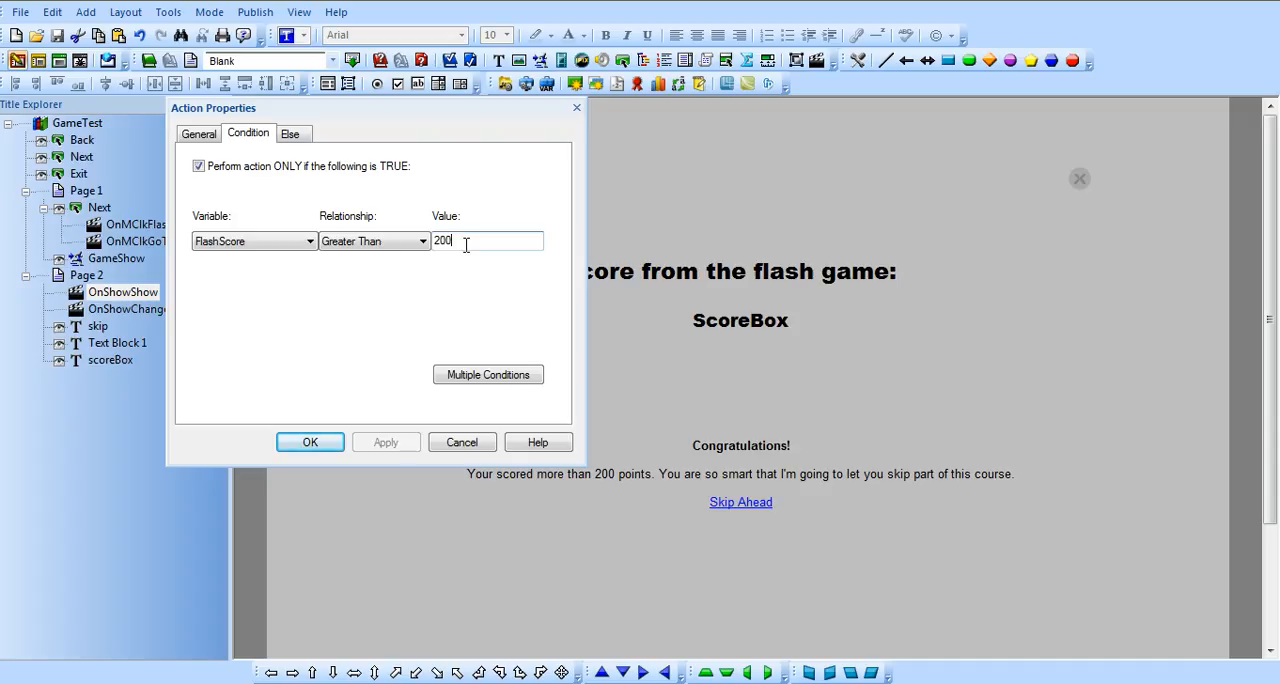
left_click(577, 108)
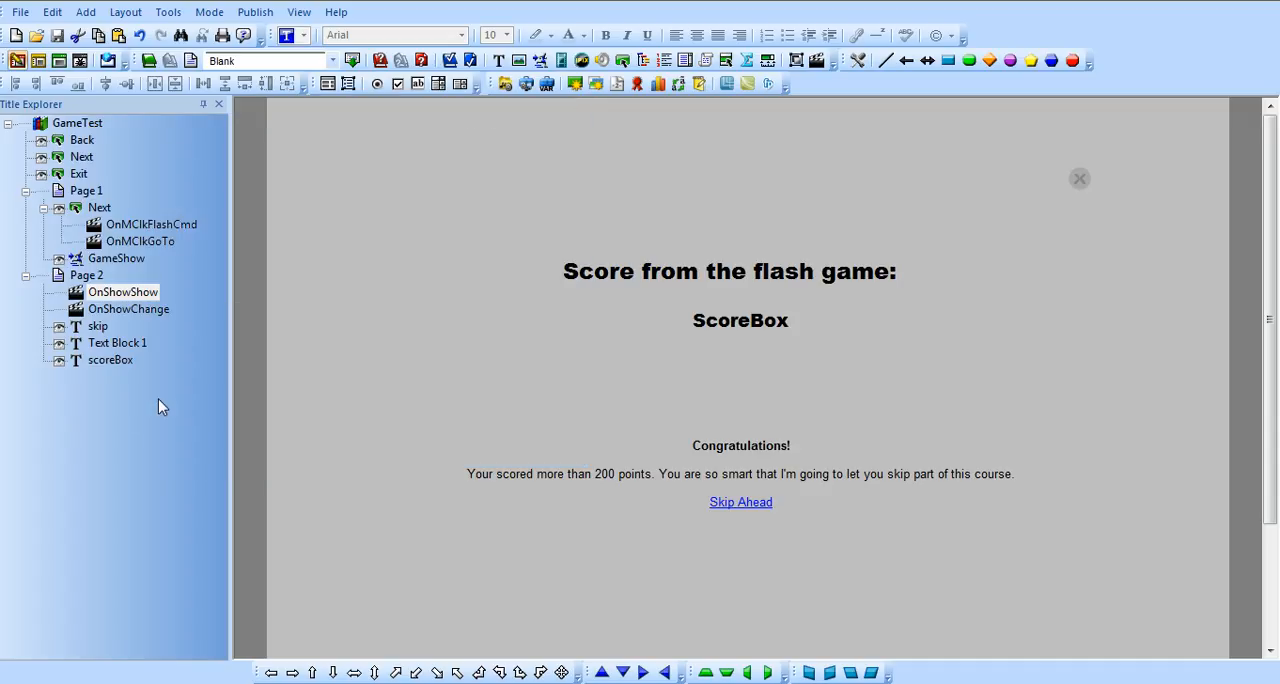
- Switch to Flash, select the main movie clip in GameShow.fla and show the timeline layers
mouse_move(305, 683)
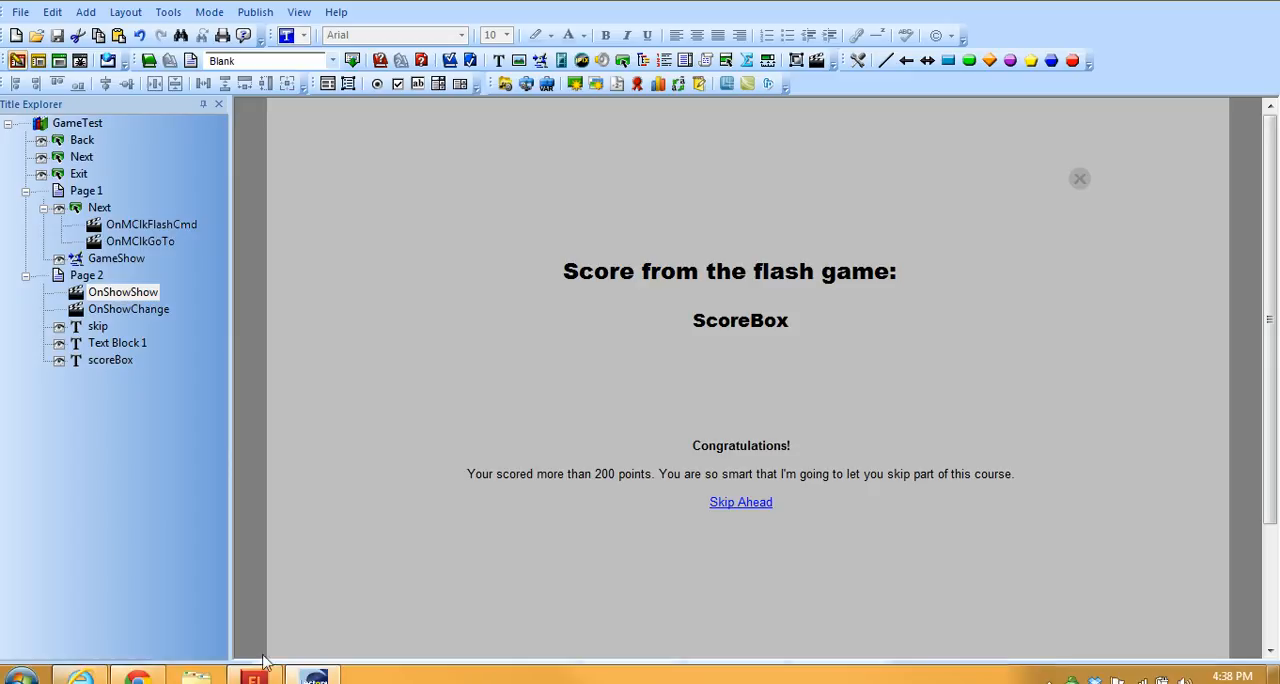
left_click(251, 678)
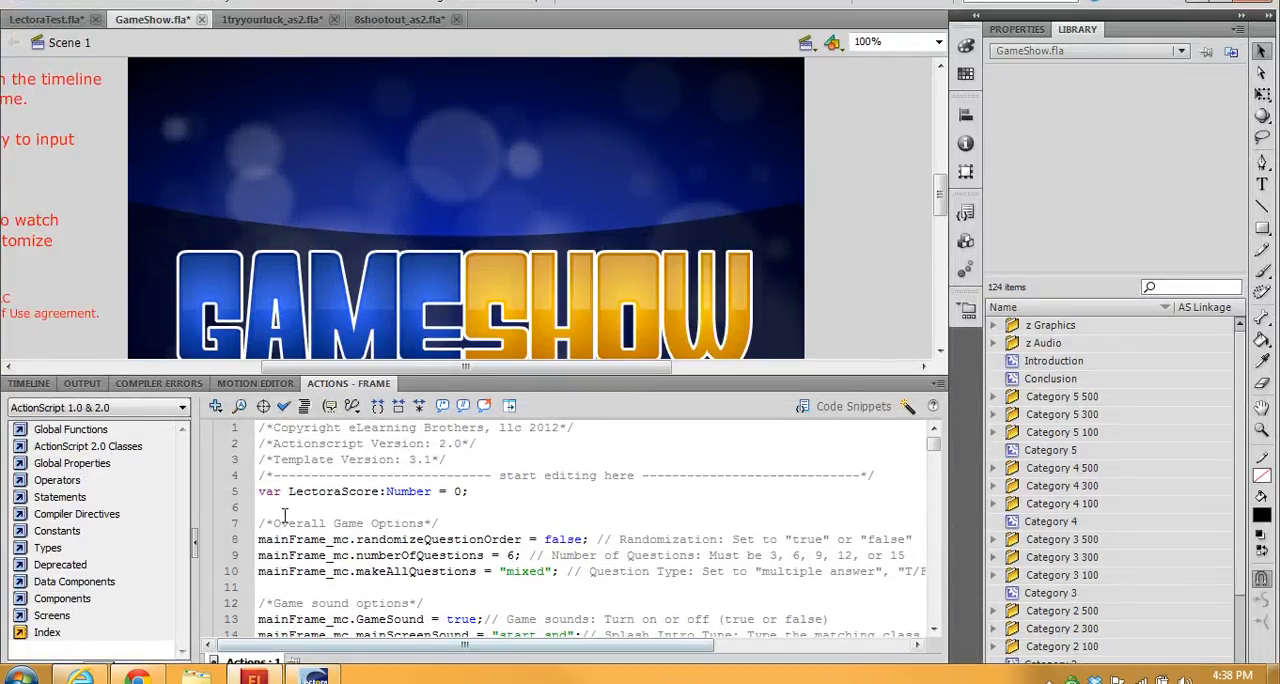
left_click(383, 206)
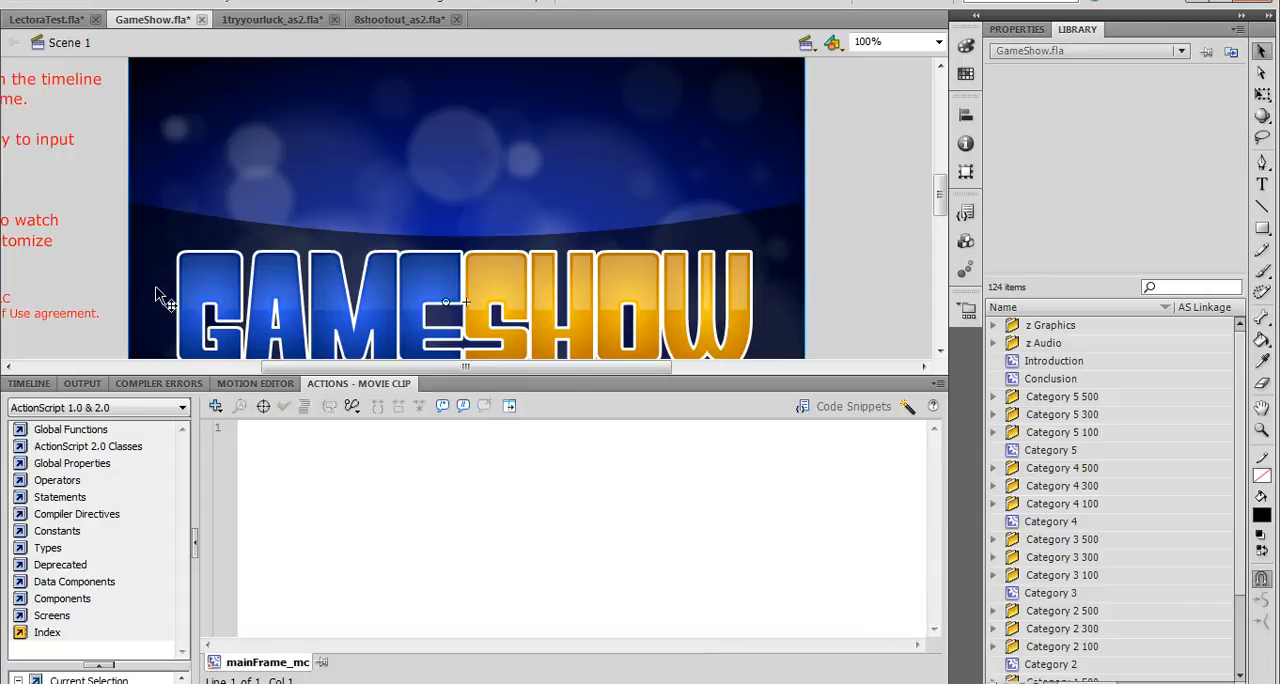
left_click(29, 384)
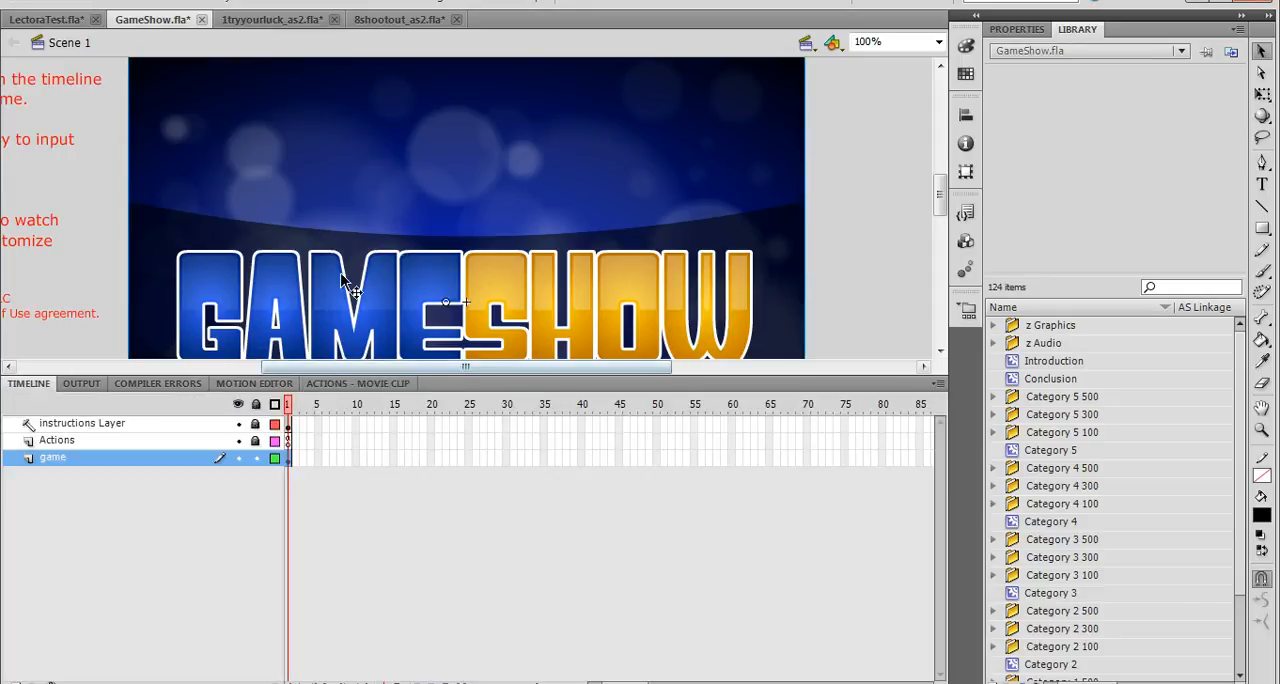
- Examine the LectoraScore variable declaration in the script on the main timeline's Actions layer in GameShow.fla
left_click(290, 441)
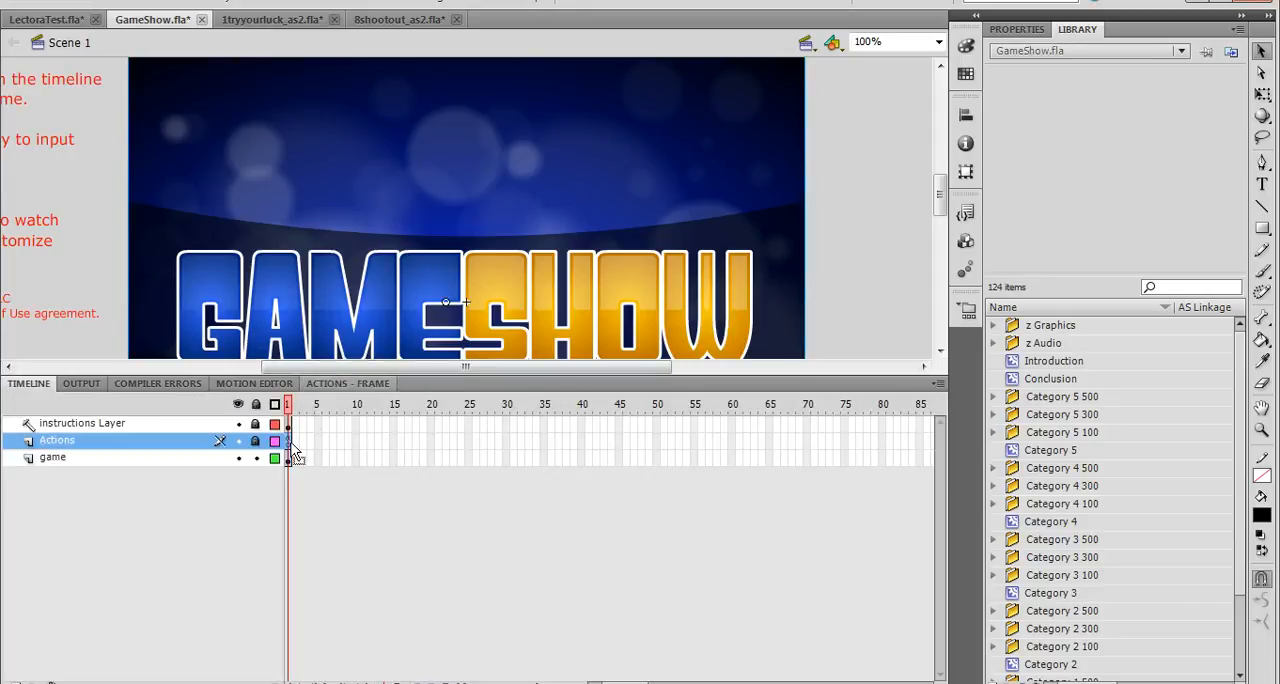
left_click(355, 387)
left_click_drag(471, 490, 258, 491)
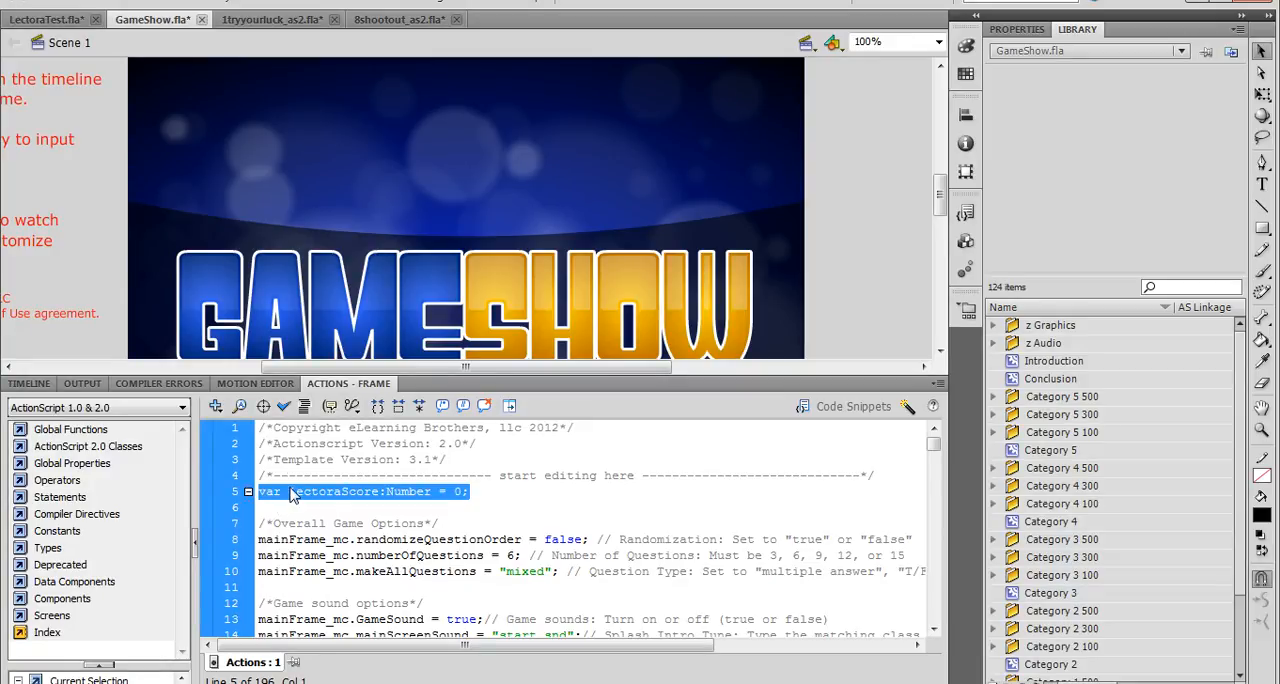
left_click(493, 491)
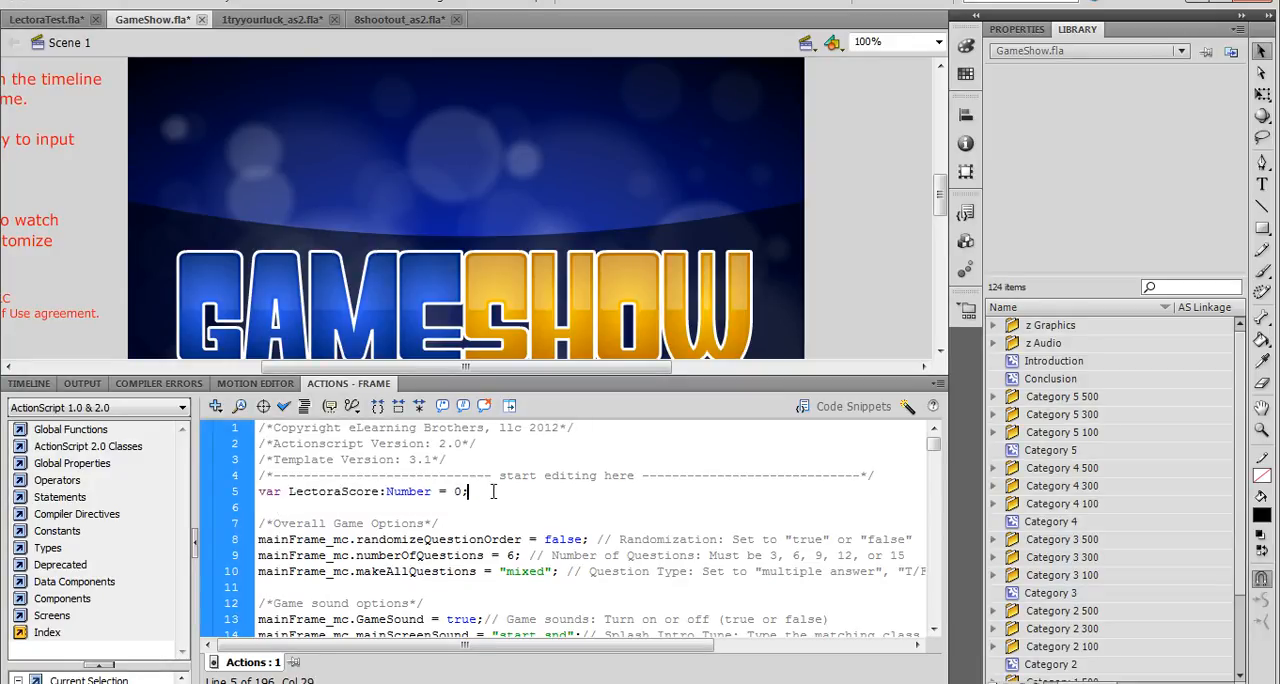
left_click_drag(493, 491, 258, 491)
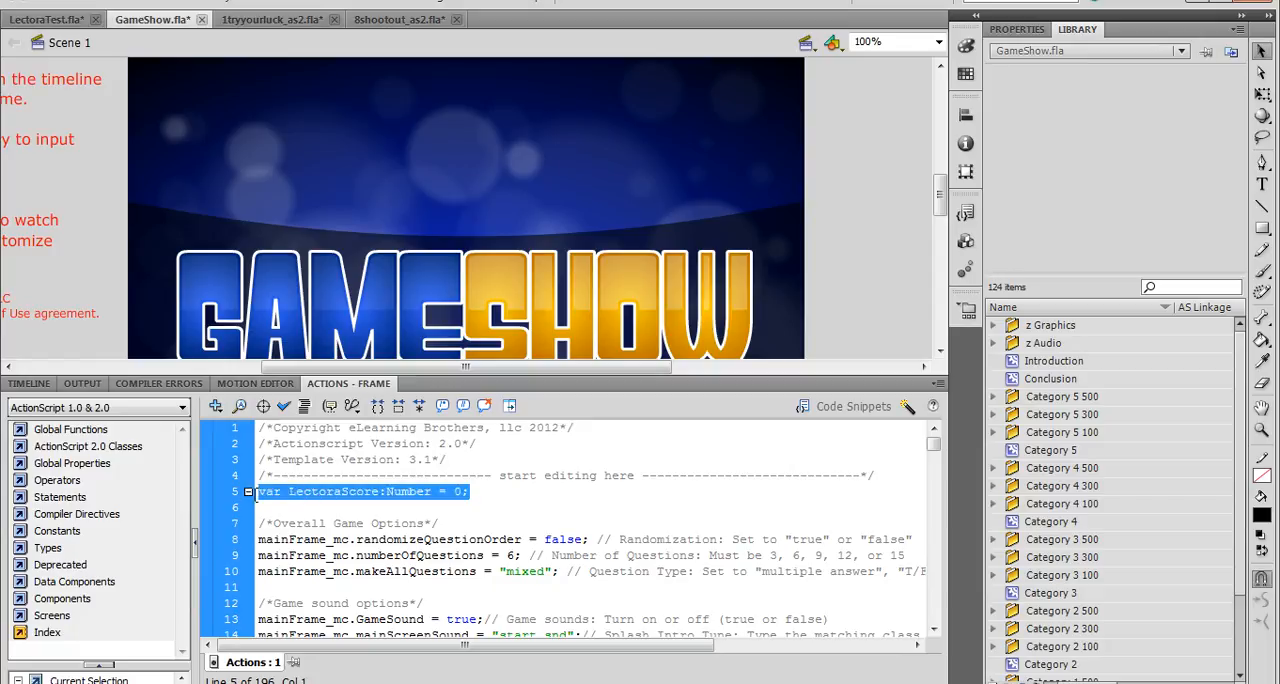
left_click(346, 514)
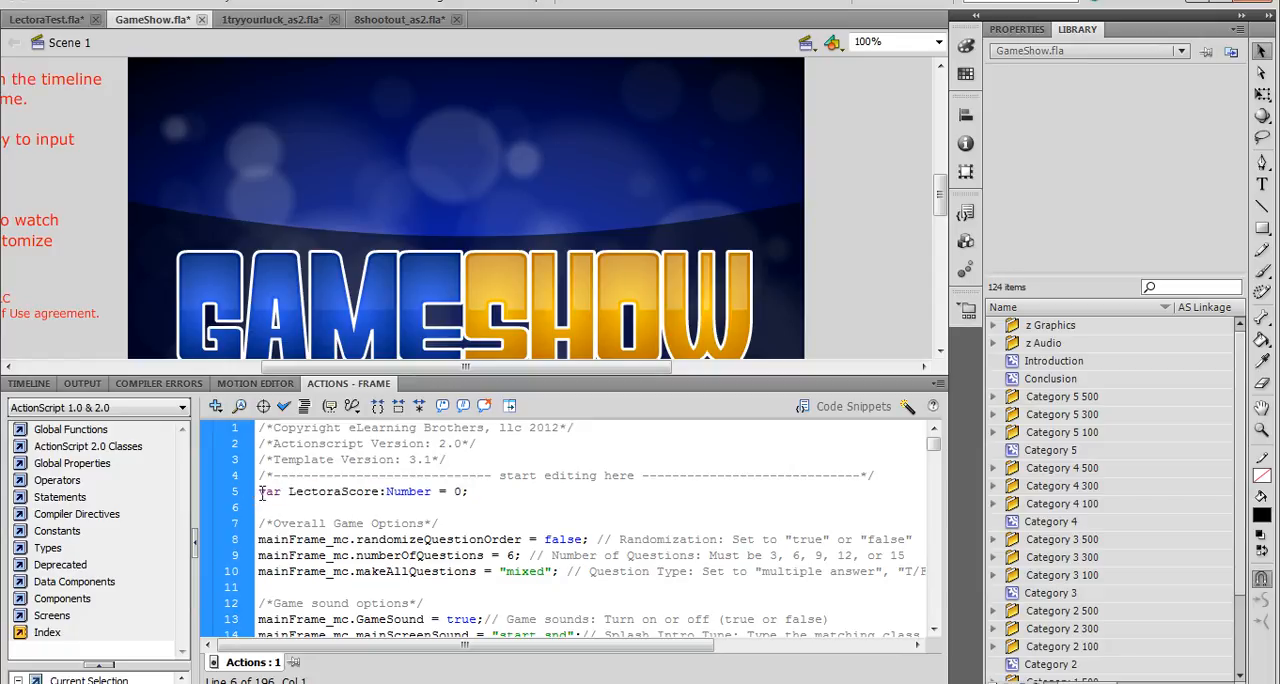
- Enter the interaction movie clip, check its timeline layers and show the script on frame 1 of its Actions layer
double_click(416, 268)
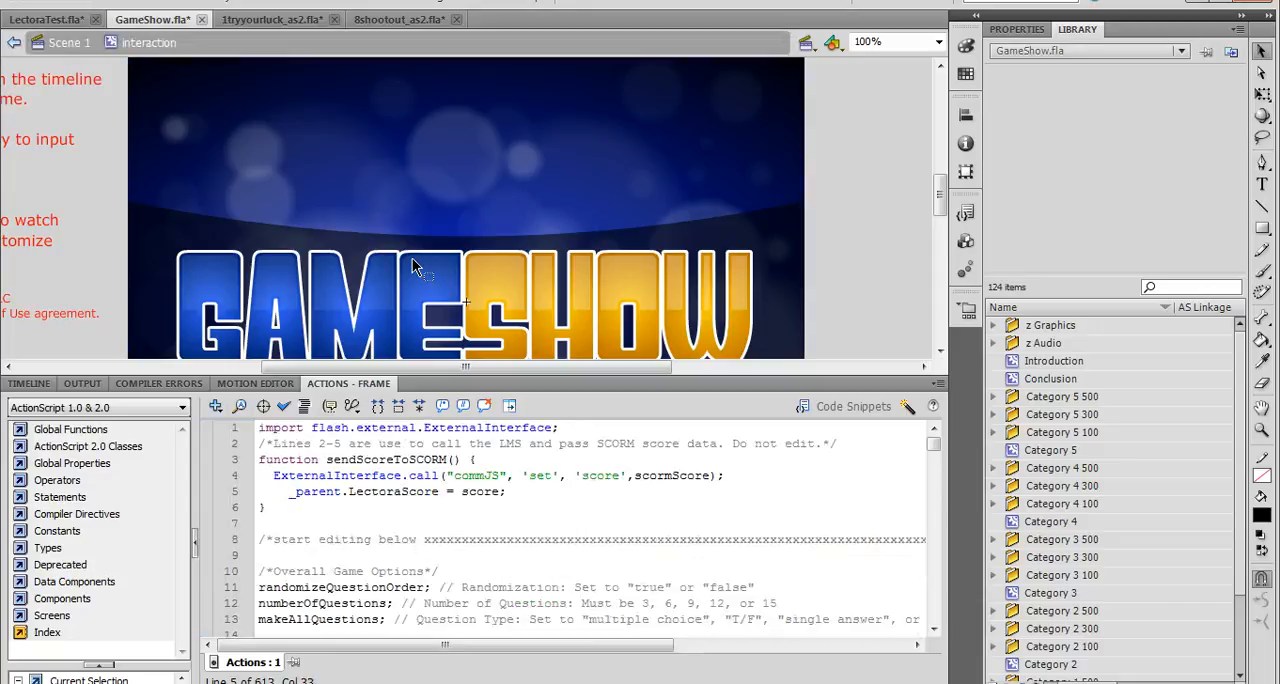
left_click(28, 385)
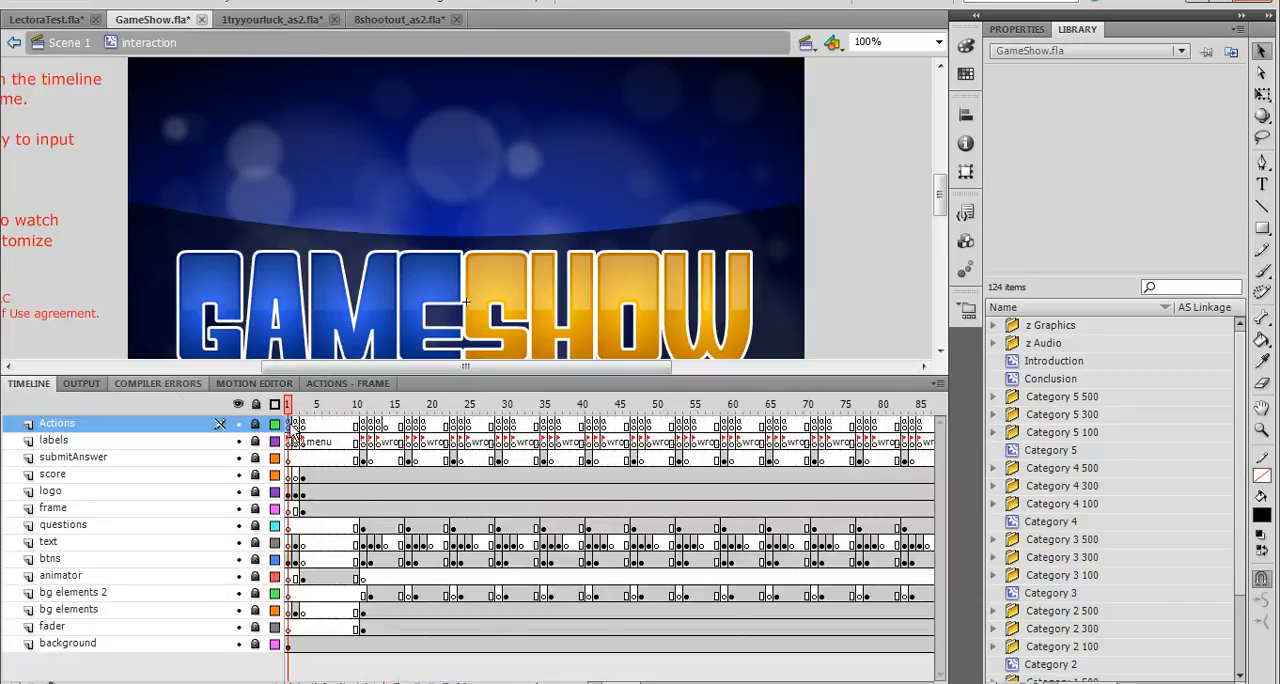
left_click(334, 388)
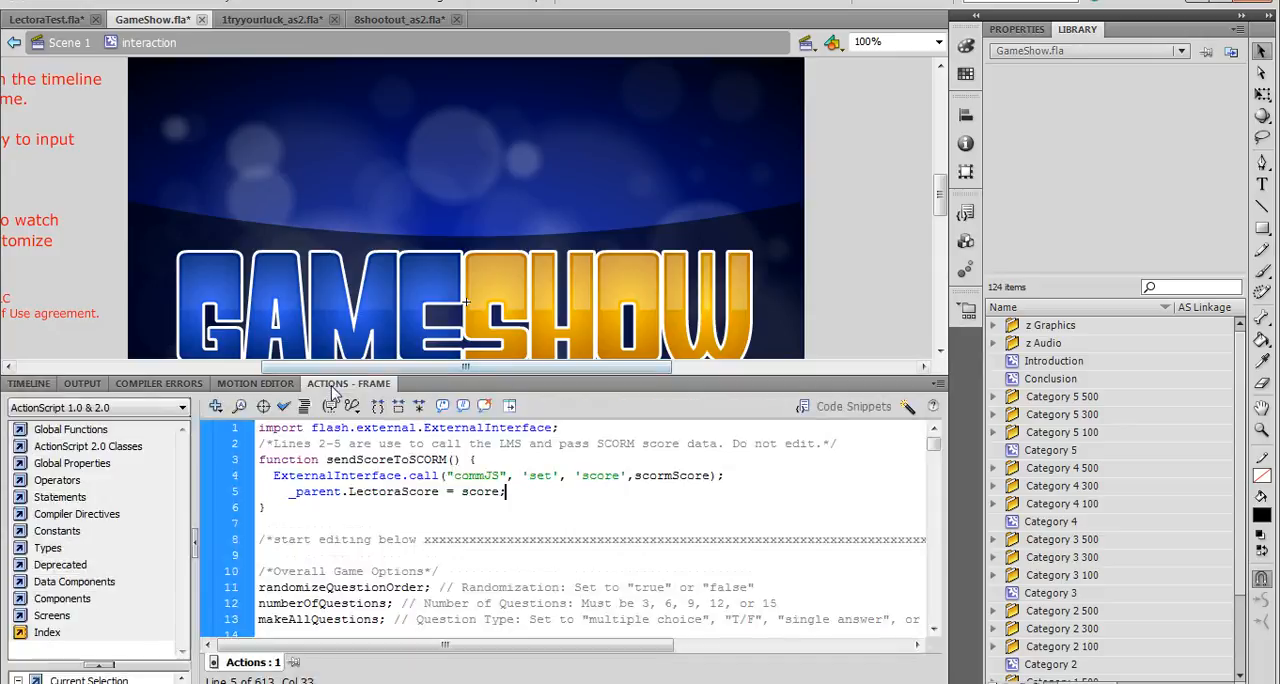
- Examine the sendScoreToSCORM function, especially the line assigning score to _parent.LectoraScore
left_click_drag(259, 459, 291, 500)
left_click(468, 460)
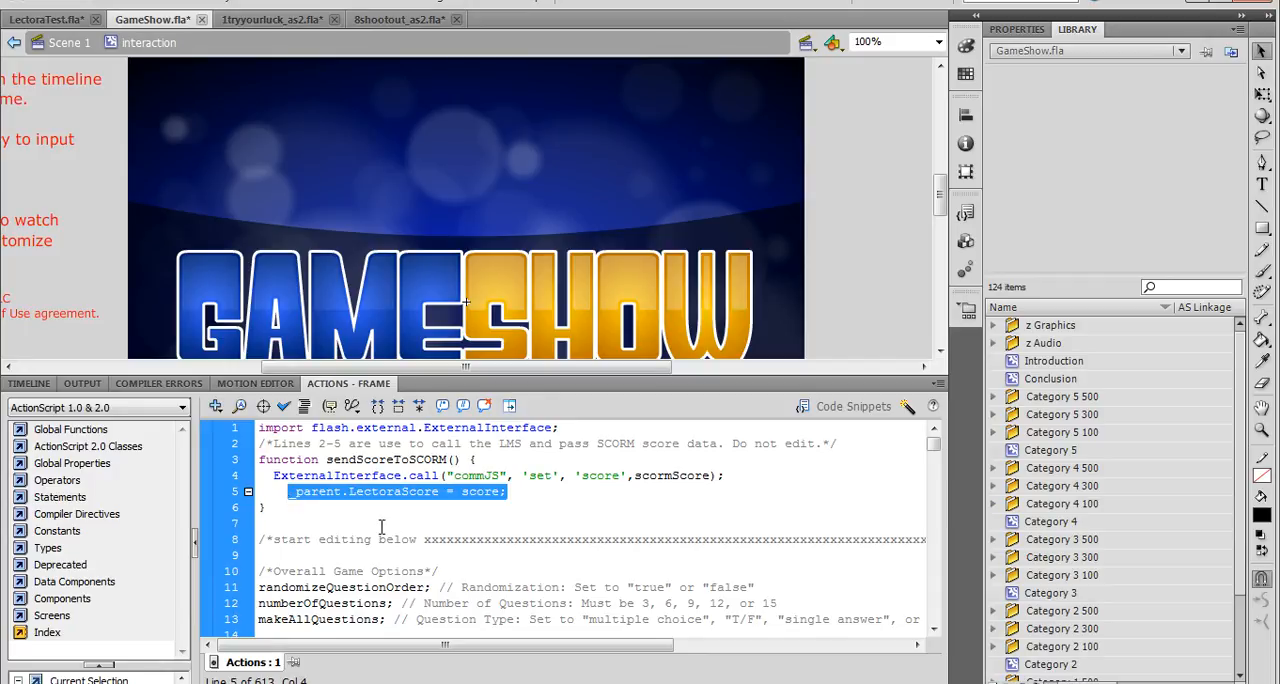
mouse_move(409, 460)
left_mouse_down()
mouse_move(448, 460)
mouse_move(393, 460)
left_mouse_up()
left_click(448, 460)
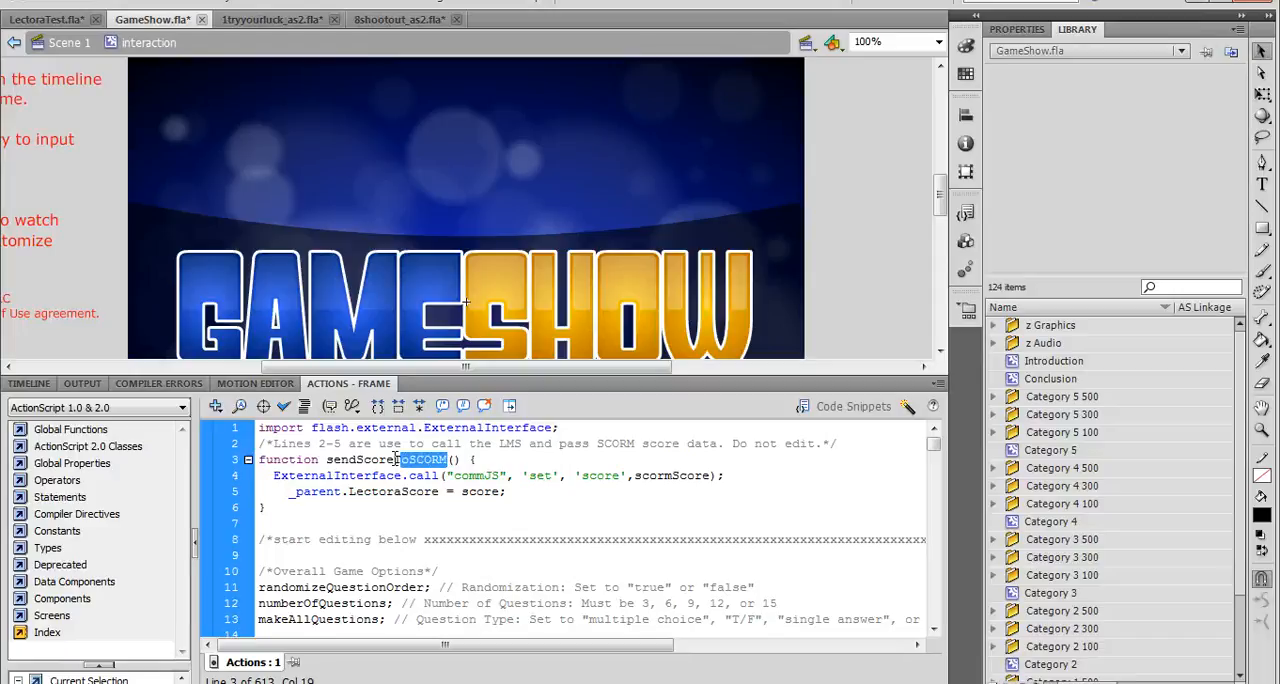
left_click(408, 476)
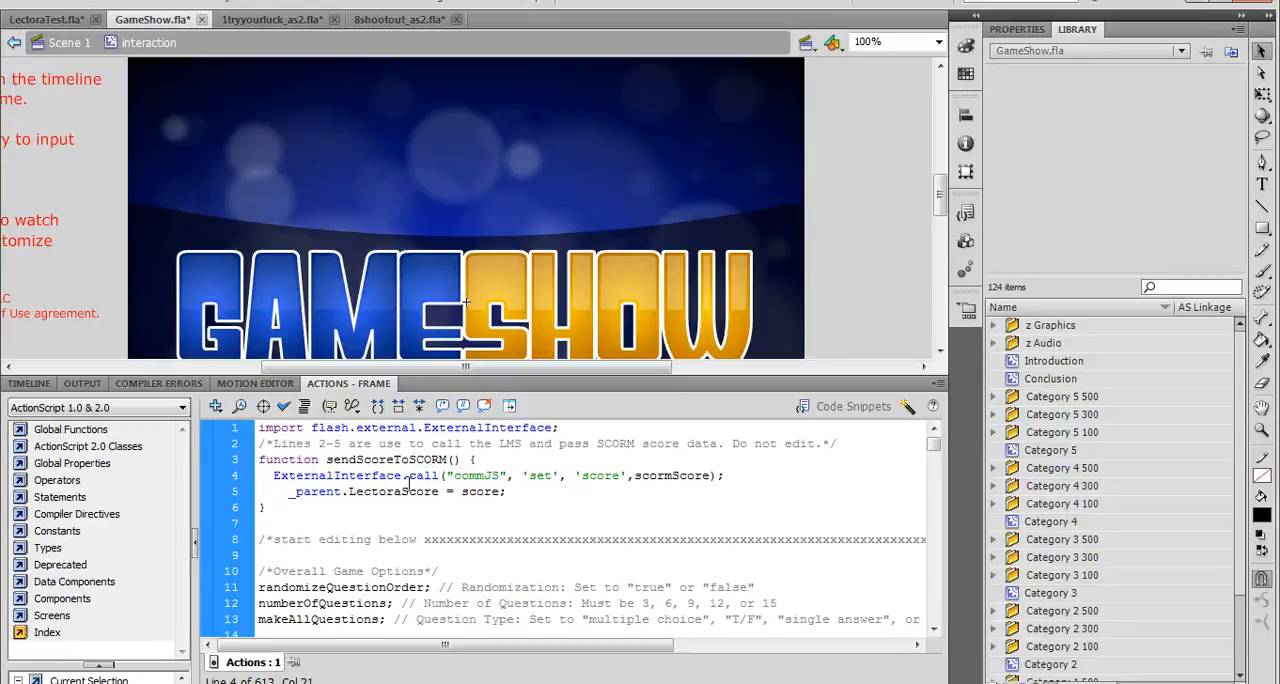
left_click_drag(508, 492, 439, 492)
left_click(480, 491)
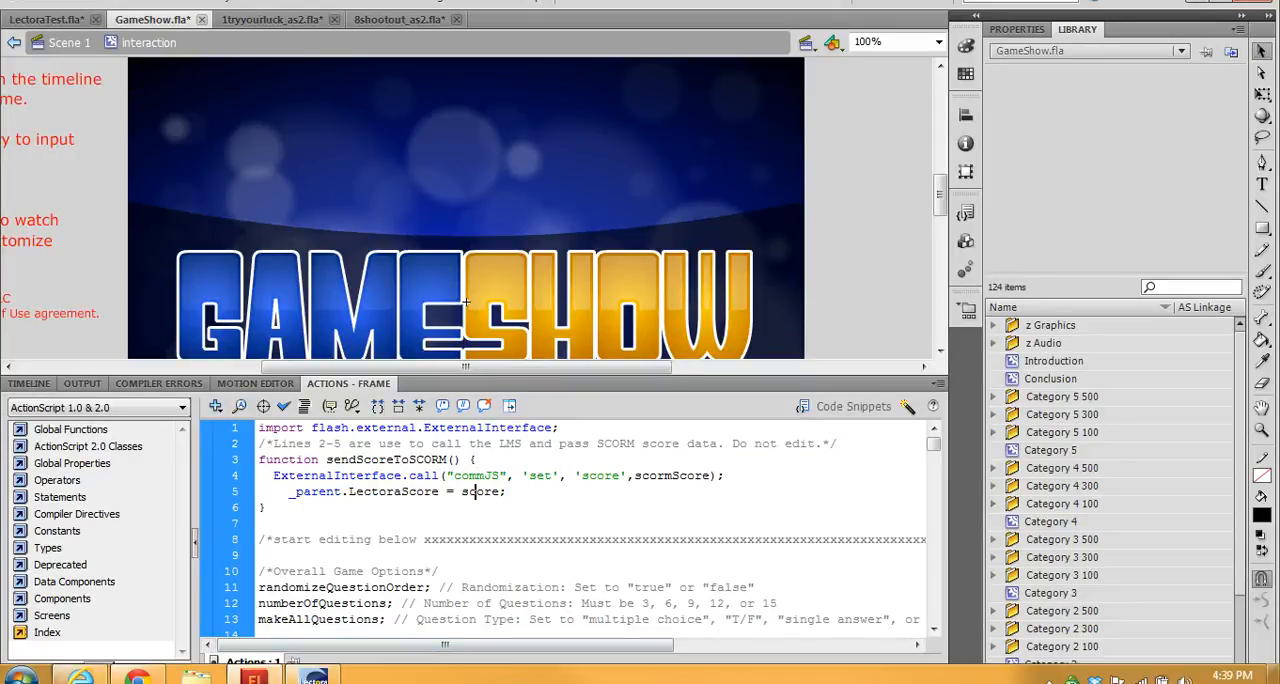
- Switch to Lectora to view Page 2 of GameTest and return to the interaction clip's script in Flash
left_click(315, 677)
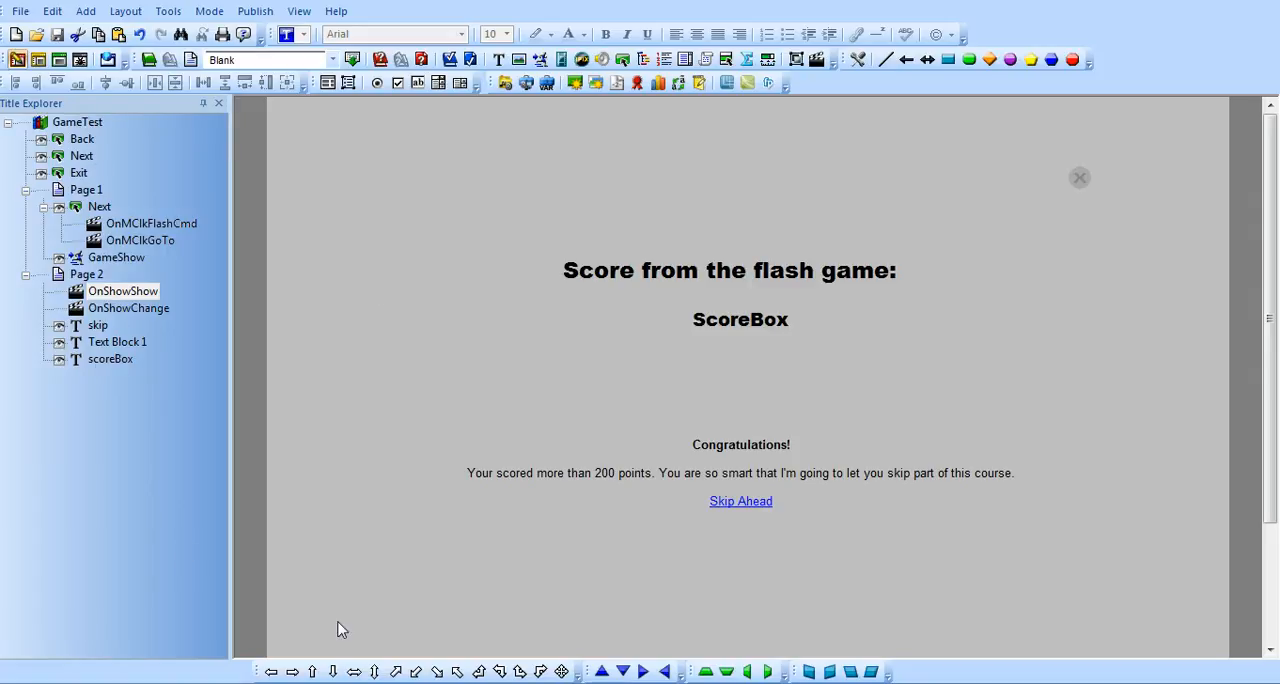
left_click(254, 677)
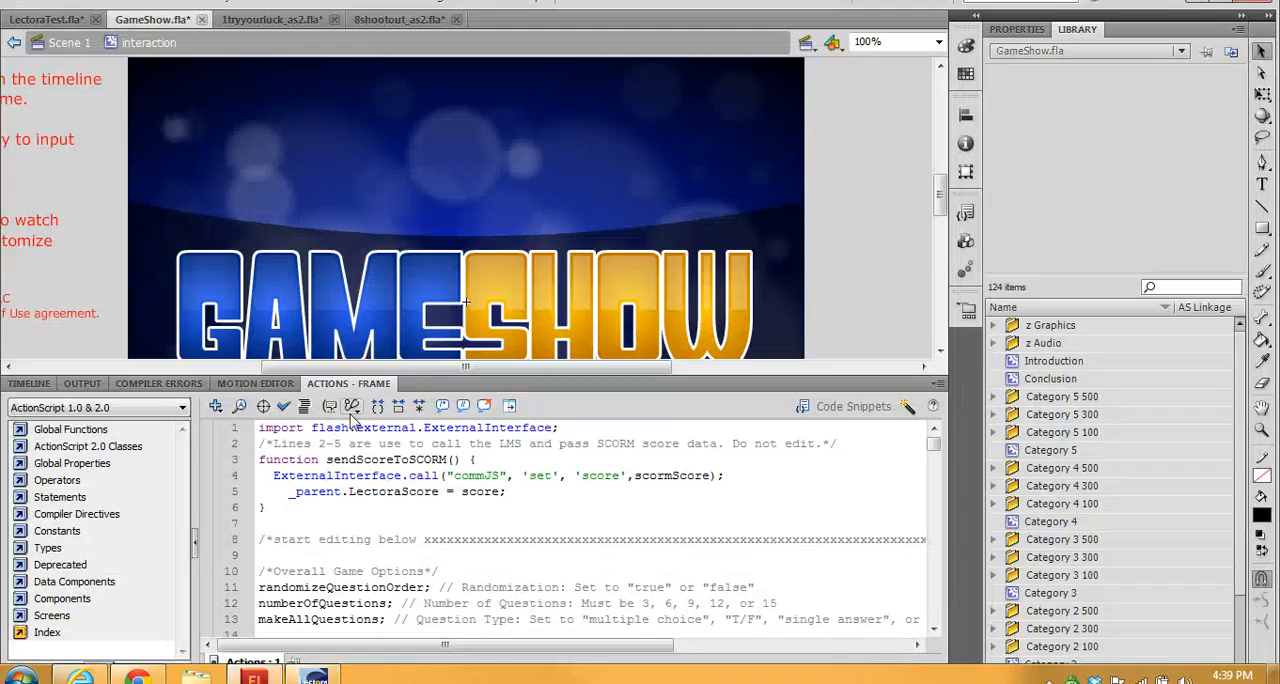